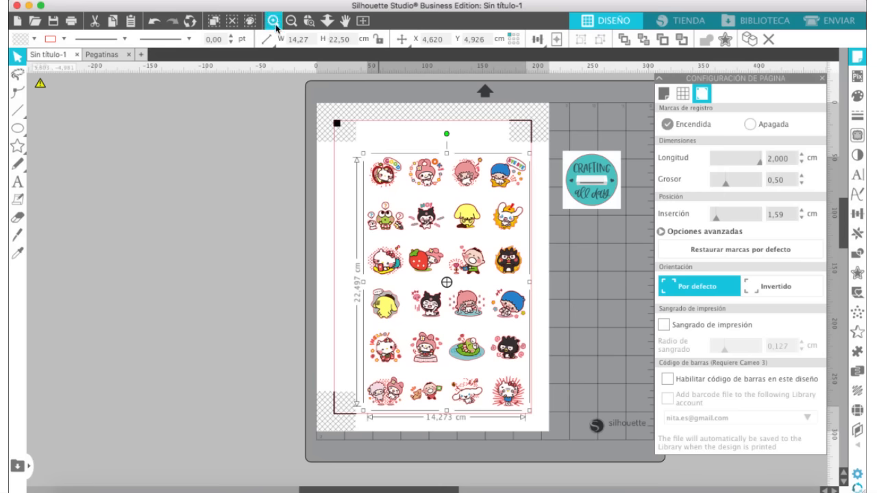
click(568, 206)
drag(536, 108, 633, 223)
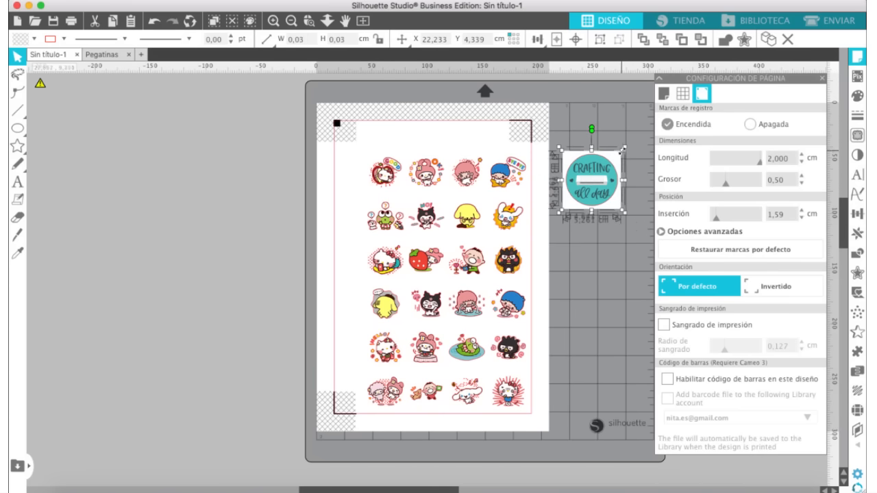
click(624, 149)
drag(621, 166, 602, 166)
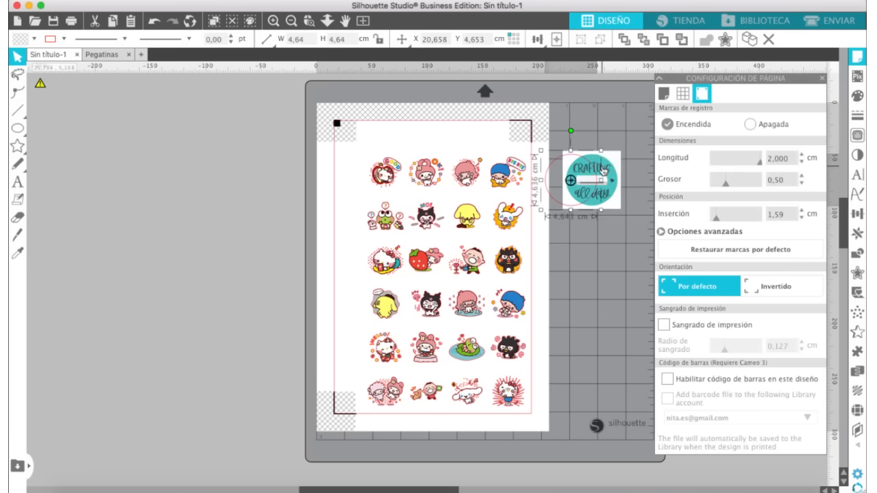
click(154, 21)
Shrink the complete Crafting All Day logo and place it above the first sticker column, then lower the sticker group to Y 5,302 cm
drag(644, 123, 537, 241)
drag(624, 147, 607, 165)
click(579, 201)
drag(579, 200, 380, 151)
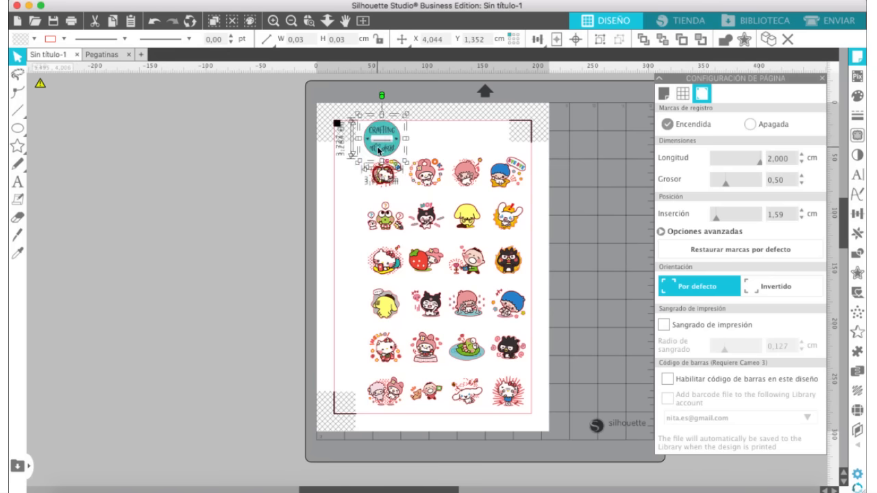
click(431, 217)
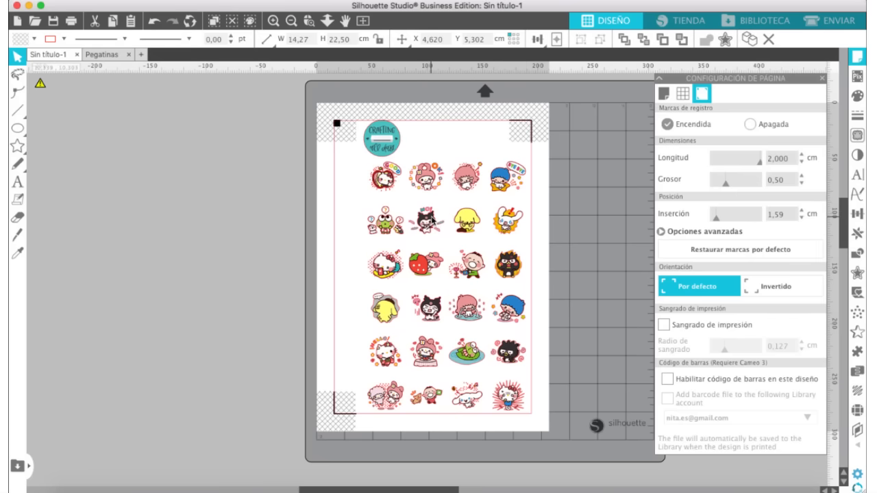
Scale the logo at the head of the page down until its circle is about 3 cm across
click(273, 21)
scroll(315, 192, up, 5)
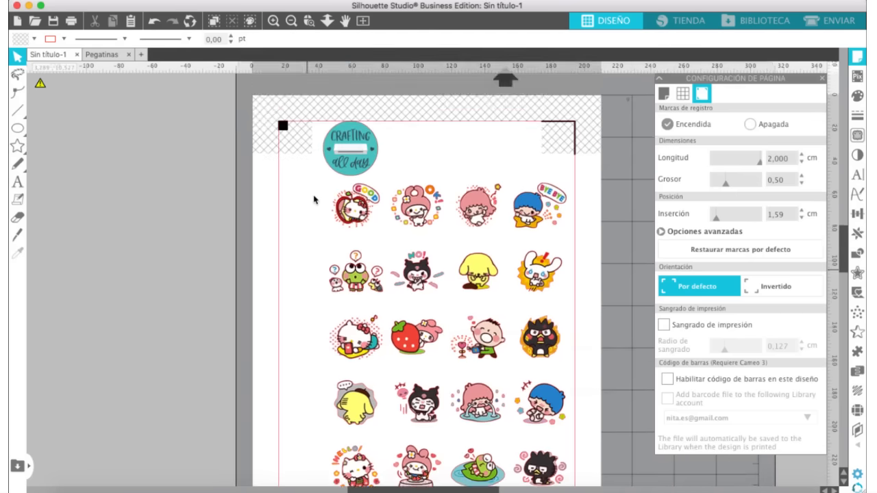
drag(394, 232, 312, 330)
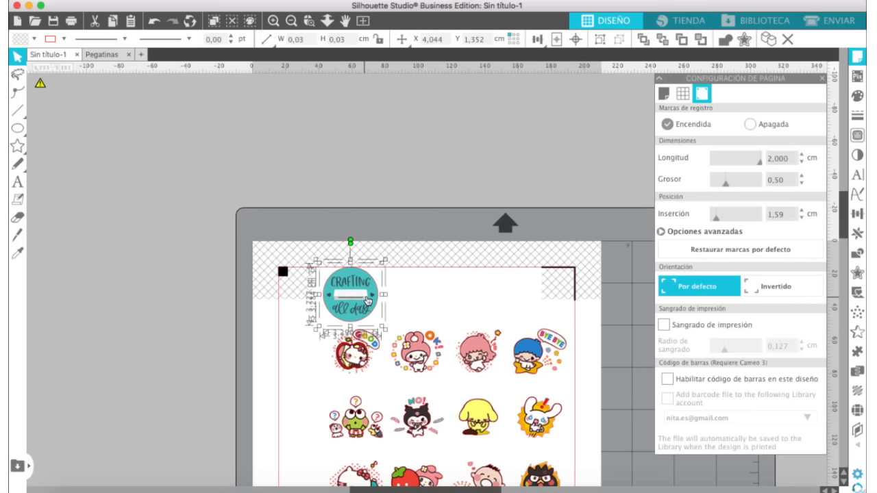
drag(383, 263, 369, 295)
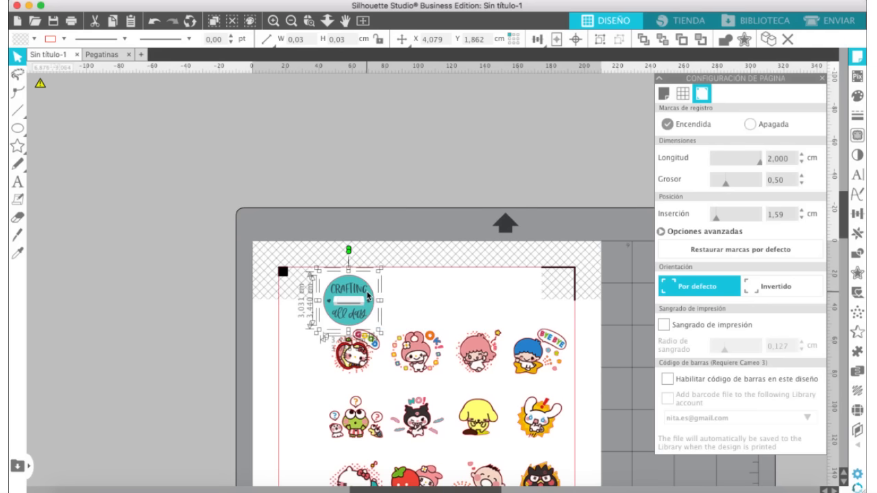
Duplicate the logo three times to the right to form a row of four above the stickers
key(super+d)
key(Right)
key(Right)
key(Right)
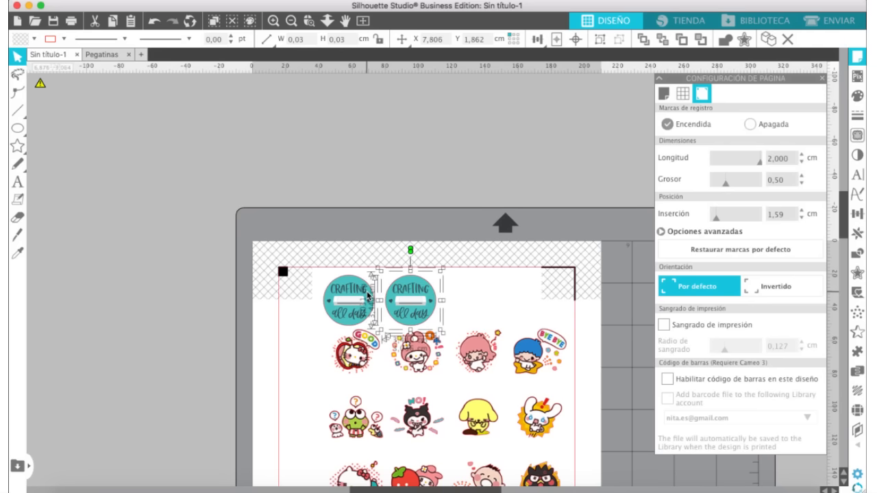
key(super+d)
key(Right)
key(Right)
key(Right)
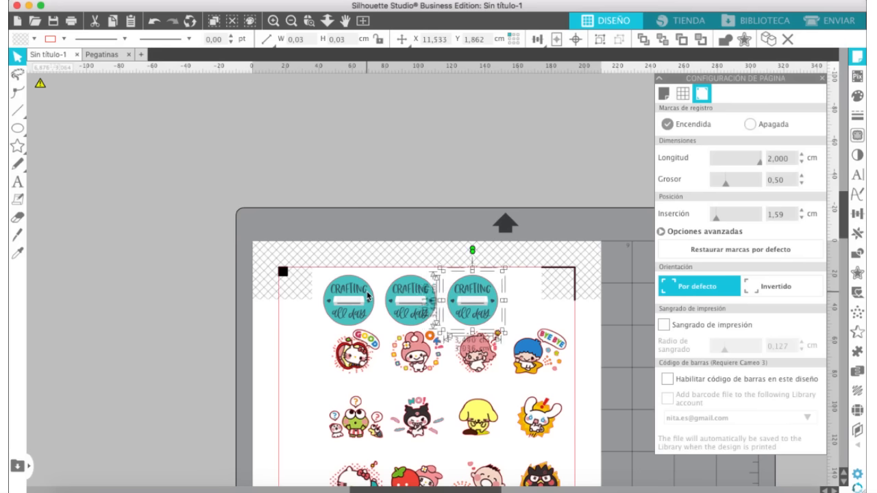
key(super+d)
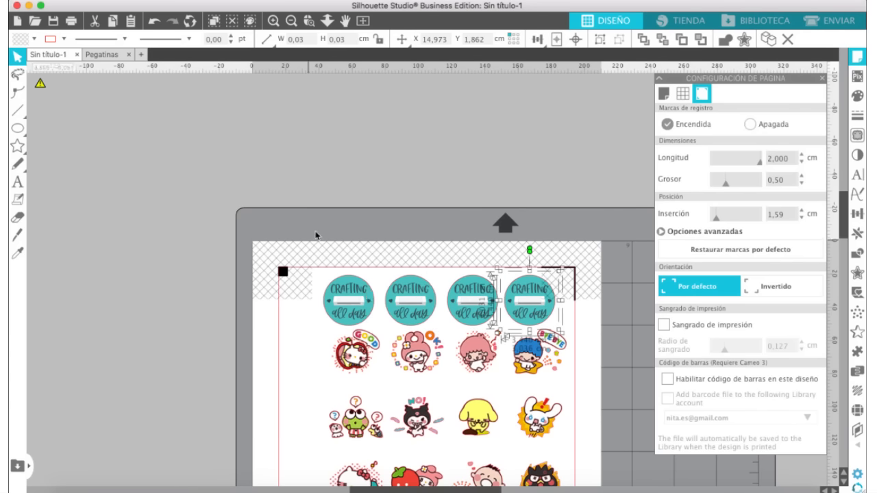
Shift the whole row of four logos left together to X 3,218 cm
drag(299, 221, 572, 333)
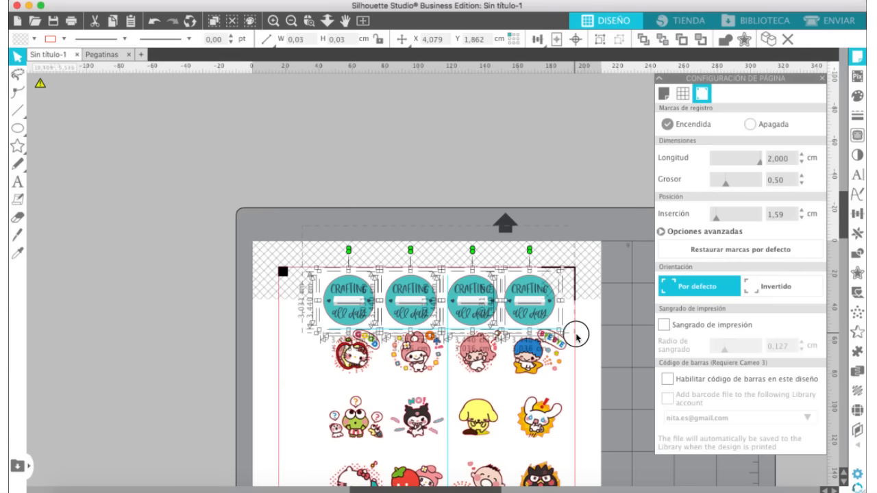
key(Left)
key(Left)
key(Left)
key(Left)
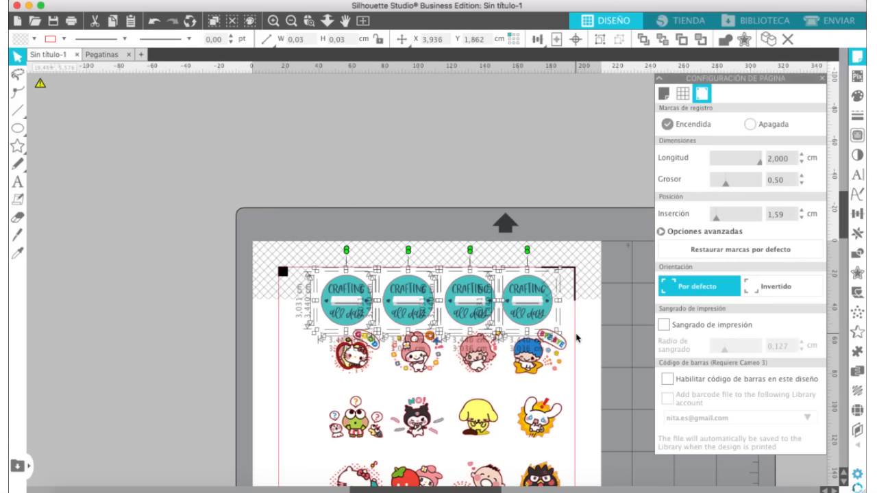
key(Left)
key(Left)
key(Left)
key(Left)
key(Left)
key(Left)
key(Left)
key(Left)
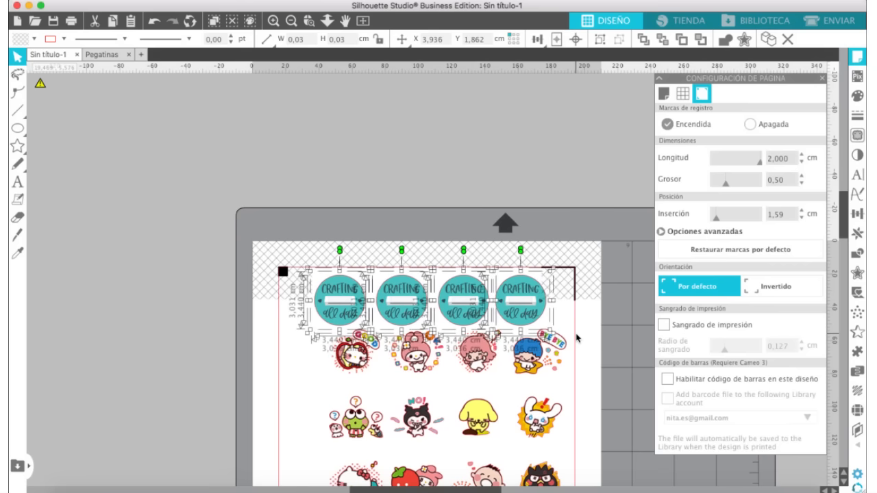
key(Left)
key(Left)
key(Left)
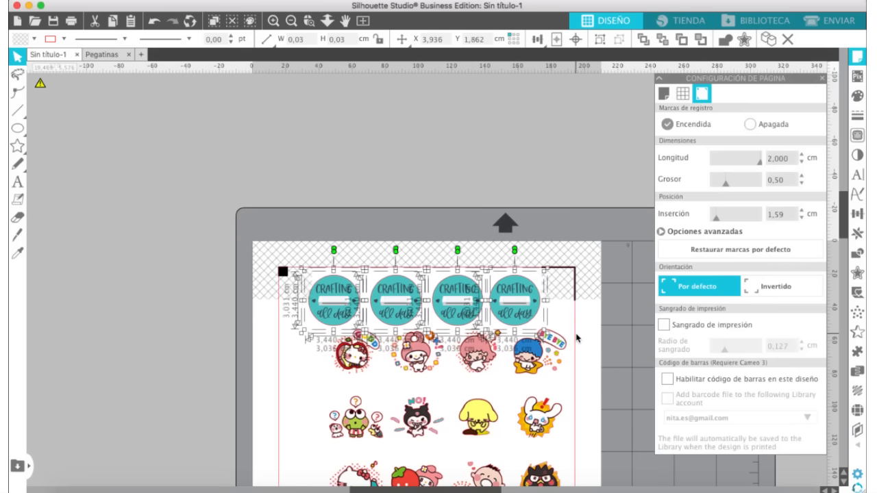
Ungroup the character sticker sheet so that its rows can be moved separately
click(291, 20)
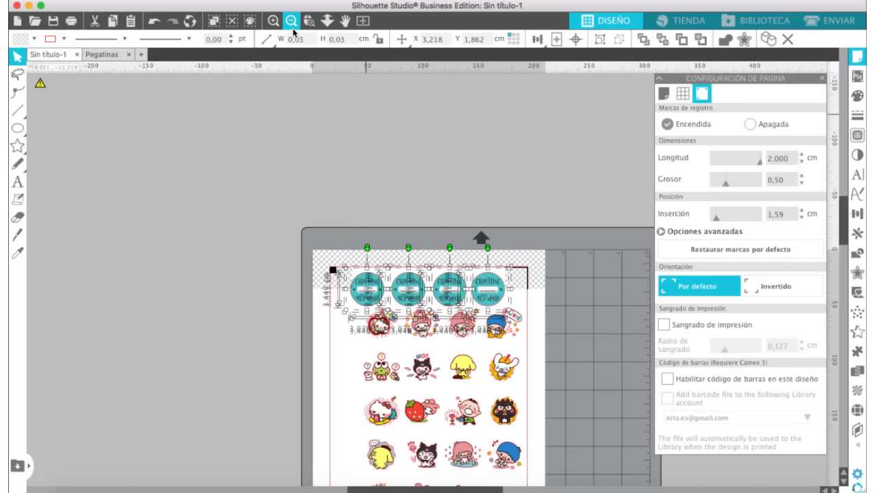
scroll(381, 241, down, 4)
scroll(381, 241, down, 1)
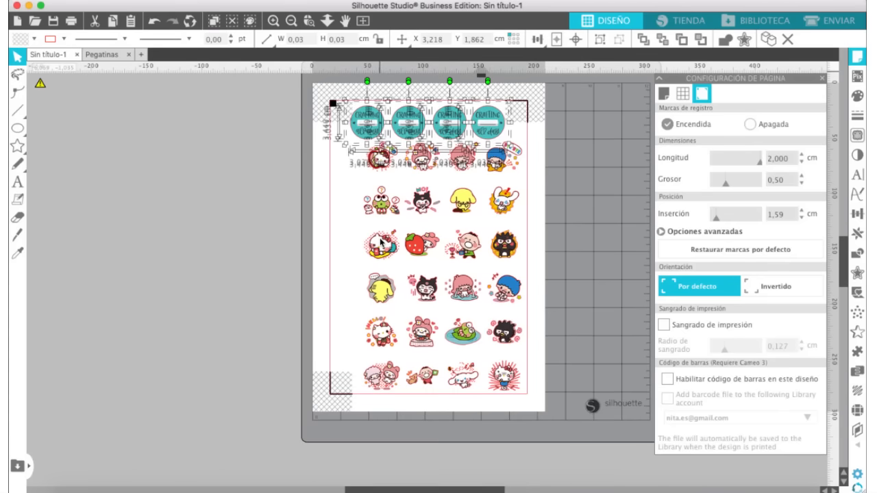
click(442, 265)
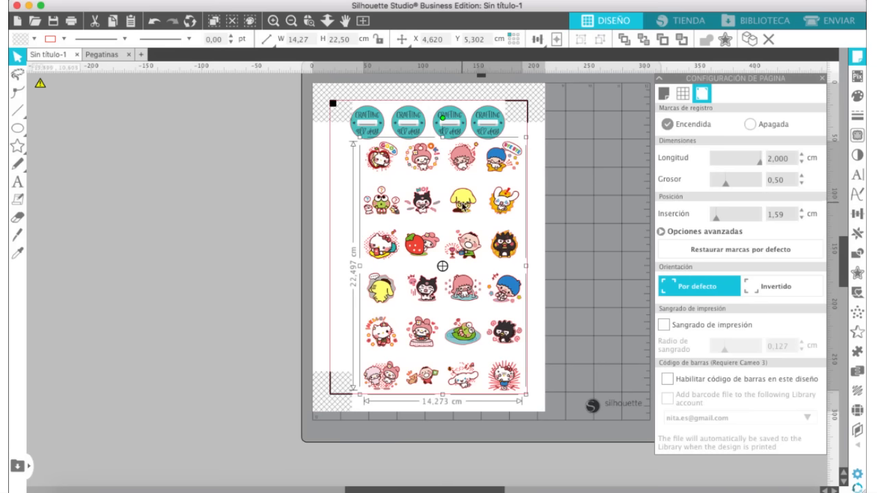
right_click(463, 200)
click(500, 413)
click(578, 147)
Lower the first row of character stickers to Y 5,840 cm, away from the logos
drag(579, 135, 342, 198)
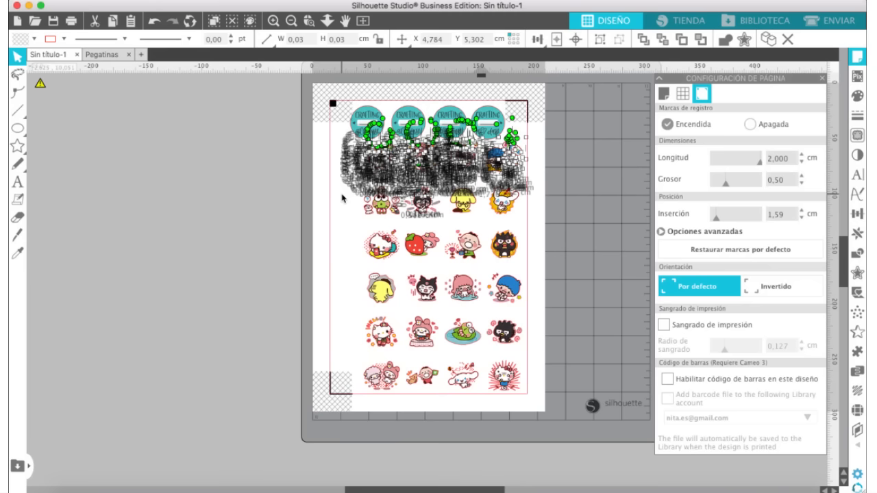
key(Down)
key(Down)
key(Down)
key(Down)
key(Down)
key(Down)
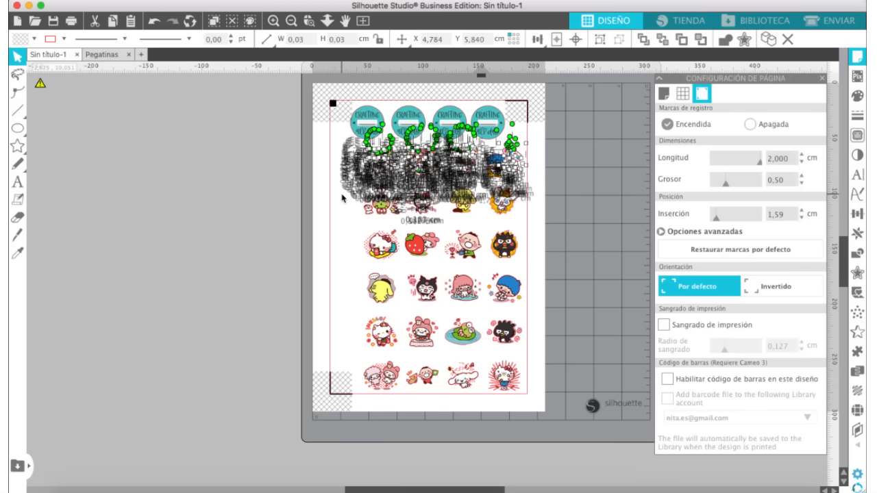
click(578, 204)
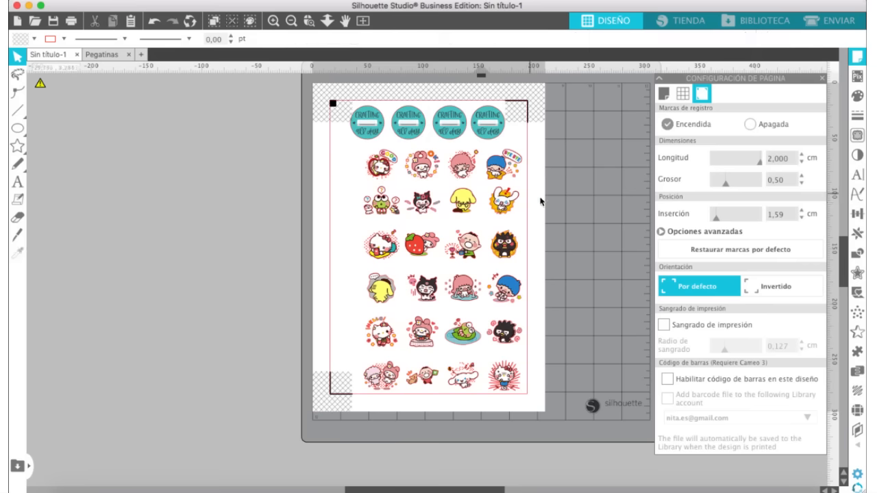
Move the lower rows of character stickers up step by step to even out the spacing, and check the layout
drag(577, 218, 338, 404)
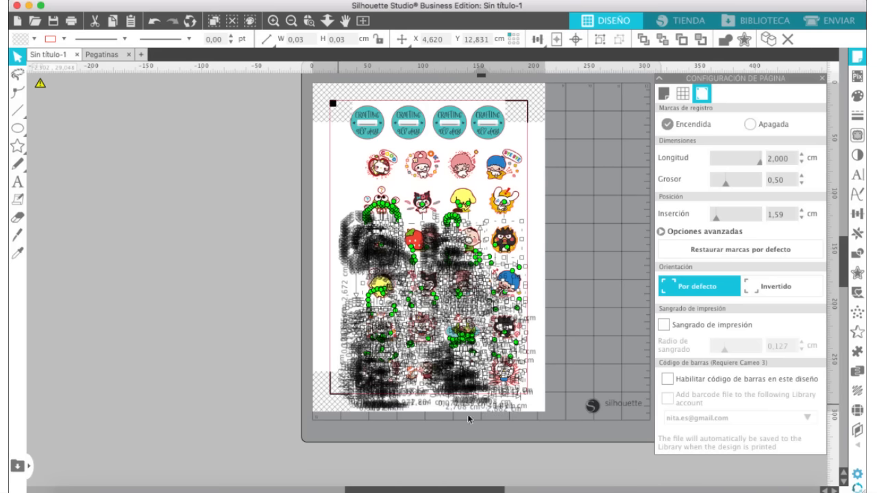
drag(598, 299, 331, 416)
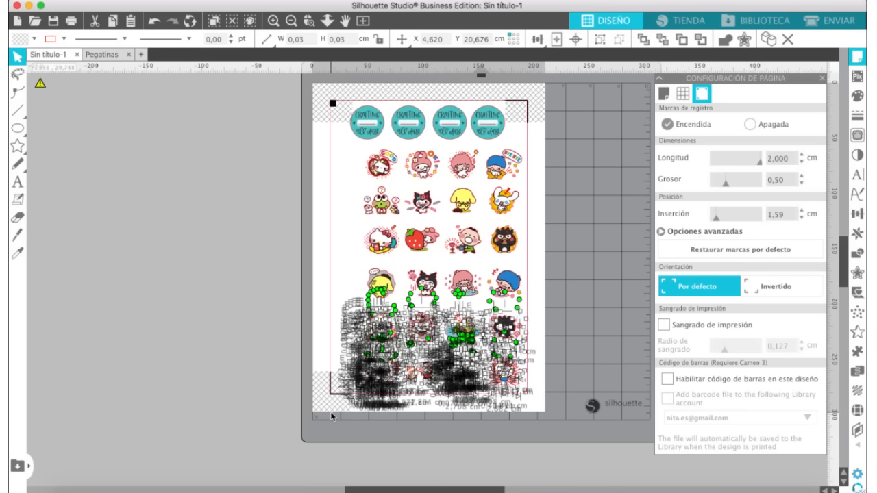
drag(536, 276, 318, 413)
drag(554, 255, 350, 390)
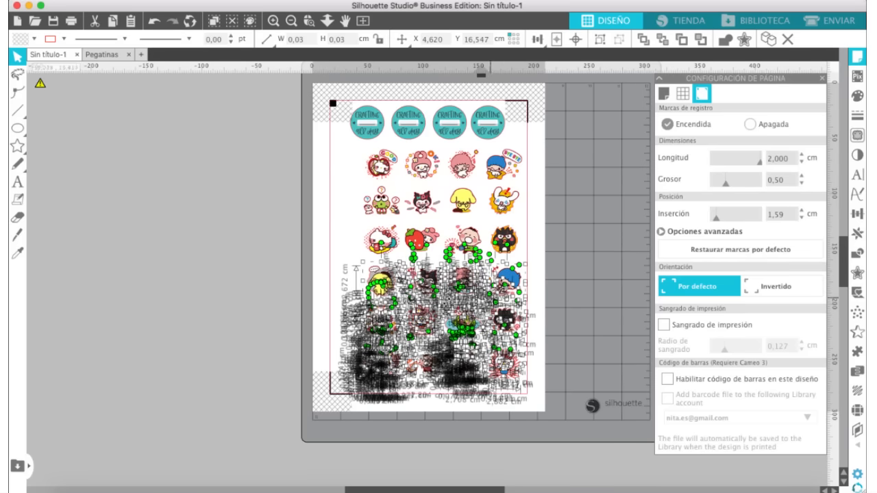
click(576, 147)
click(272, 21)
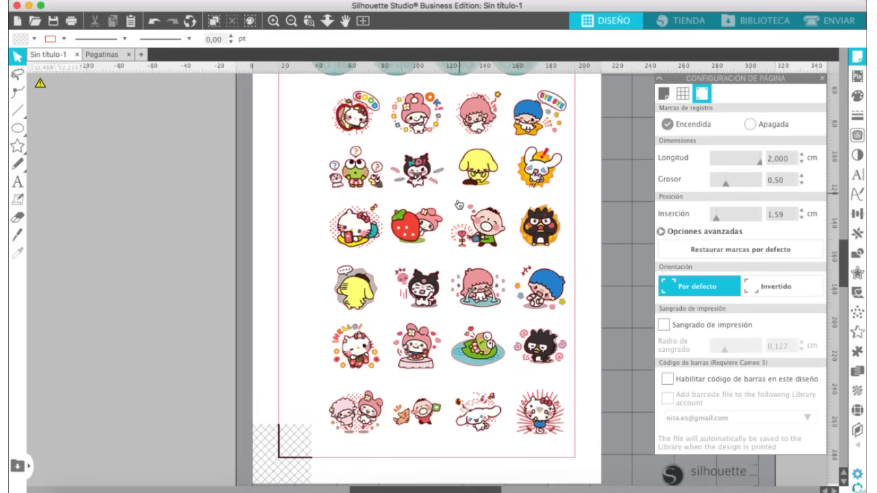
scroll(459, 205, up, 2)
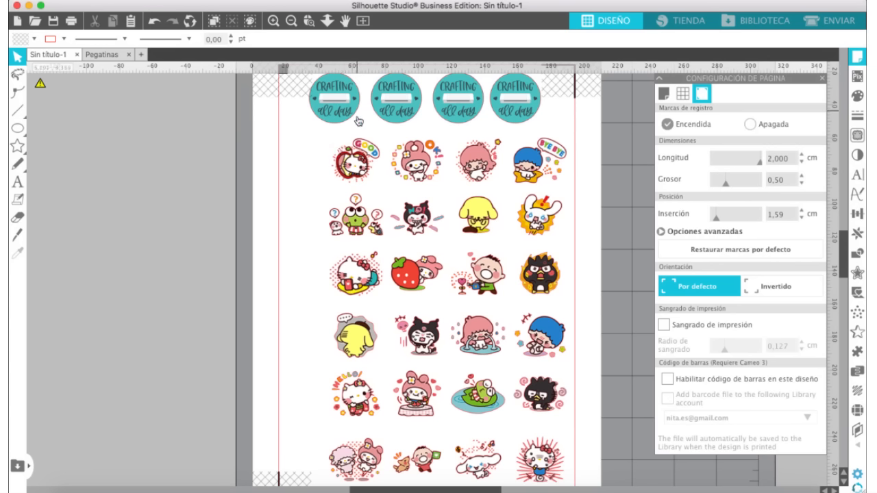
scroll(360, 198, down, 1)
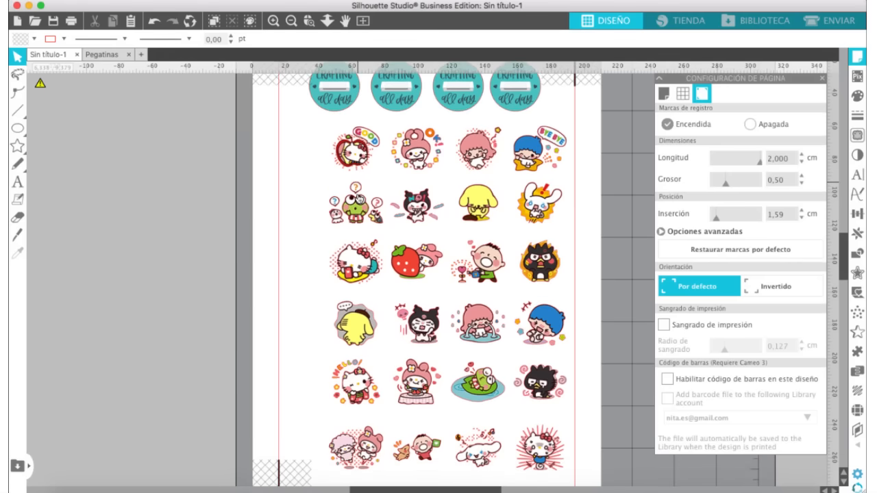
scroll(358, 197, down, 1)
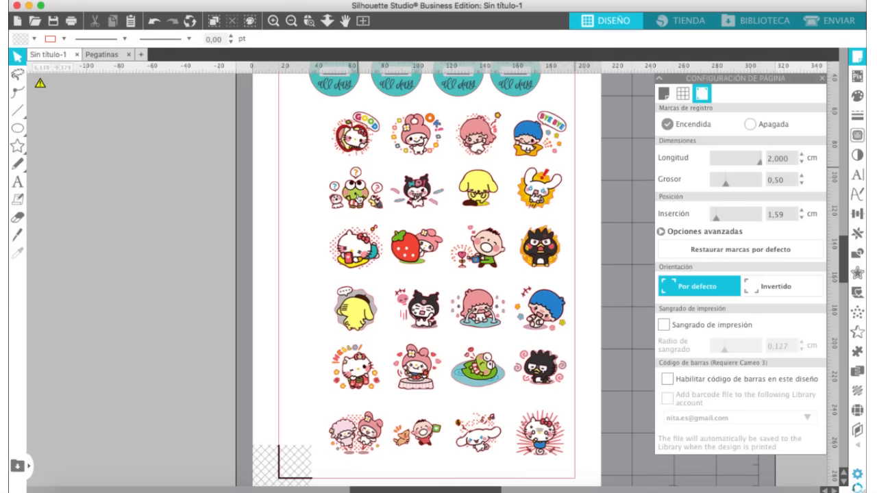
Select all the character stickers below the logo row and group them
click(292, 23)
click(292, 22)
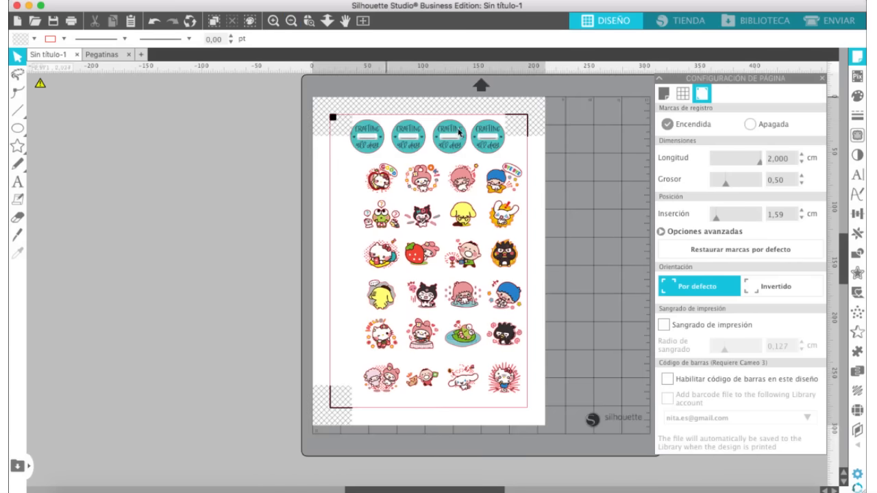
key(super+a)
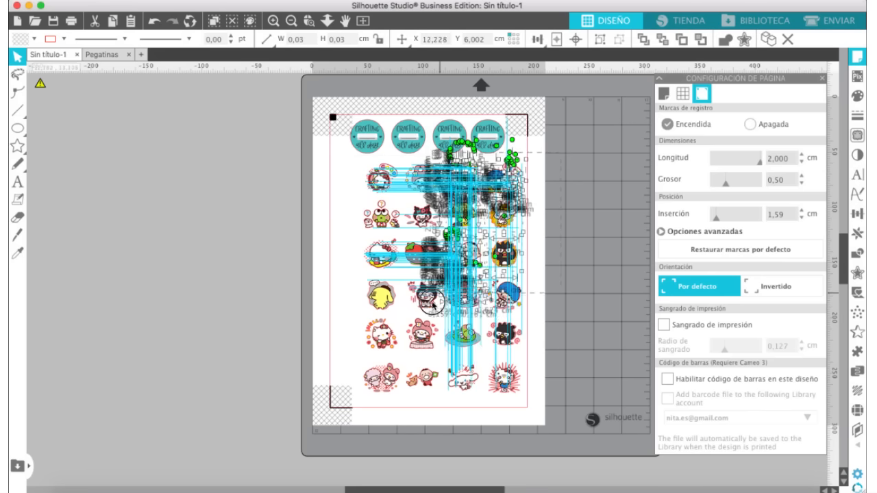
drag(352, 390, 312, 438)
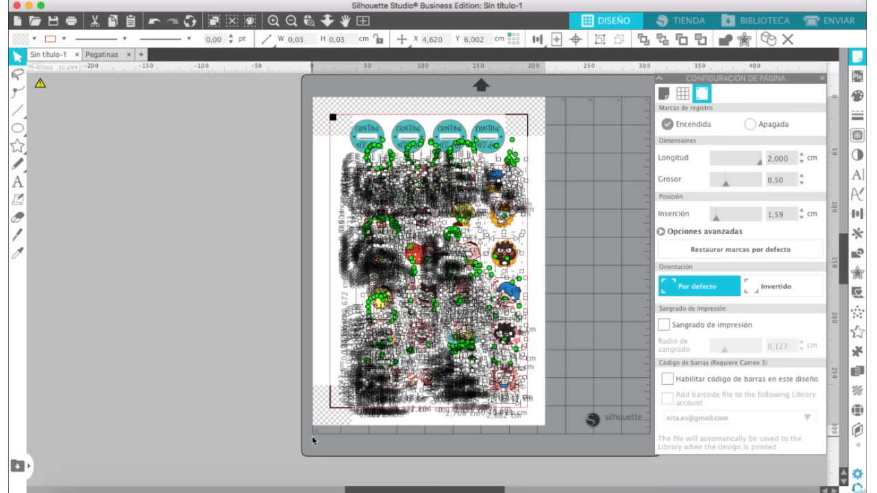
key(super+g)
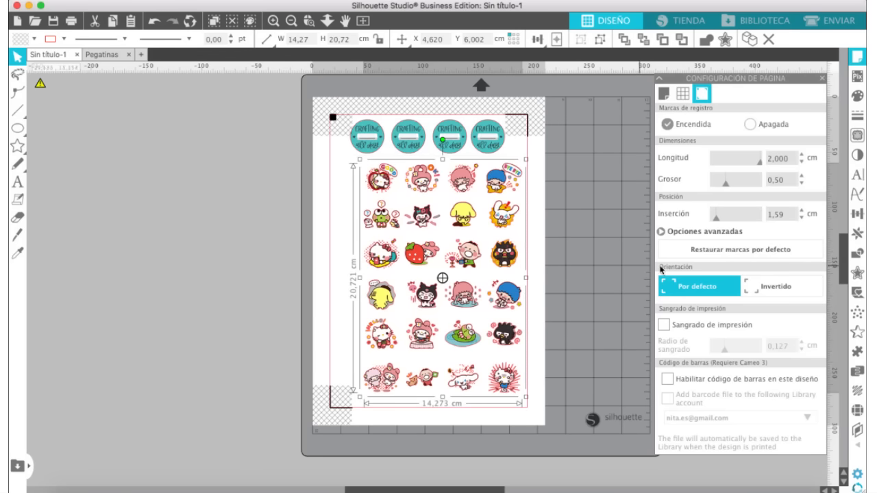
Apply an outward offset of 0,200 cm with rounded corners to the grouped character stickers
click(857, 273)
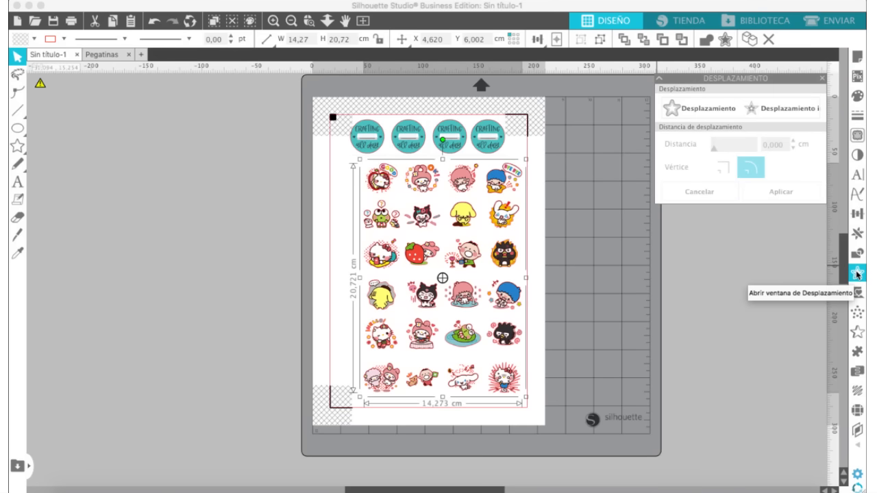
click(708, 111)
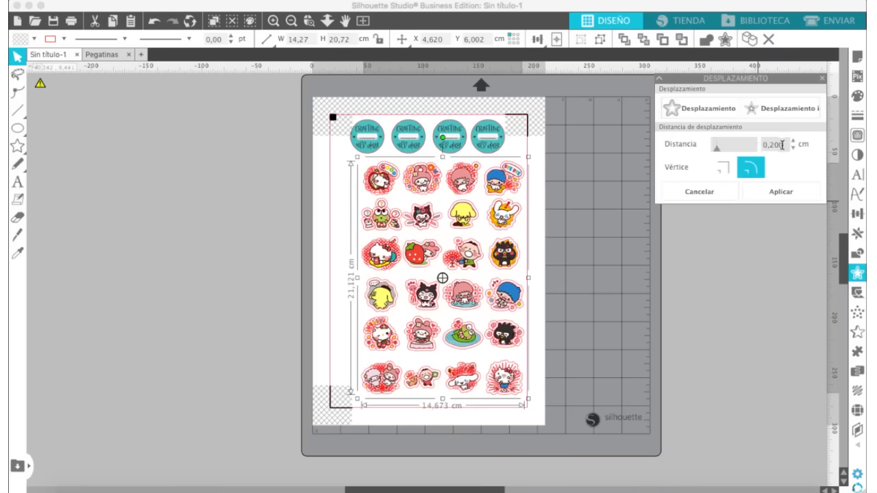
click(766, 194)
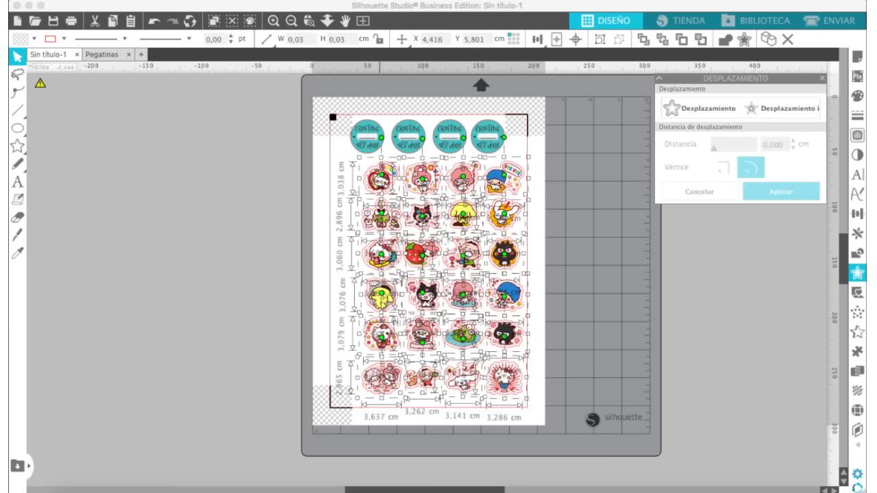
click(273, 22)
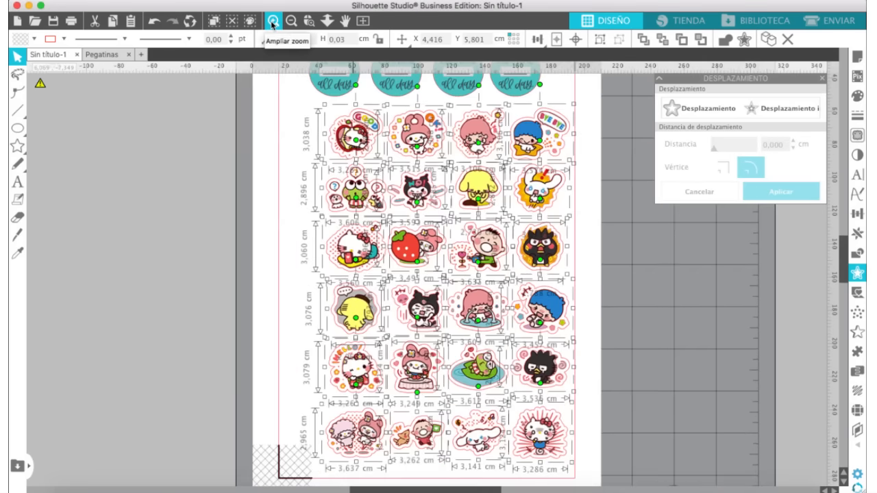
Set the grouped character artwork to No cortar in the send settings, leaving only the offset outlines as cut lines
click(272, 22)
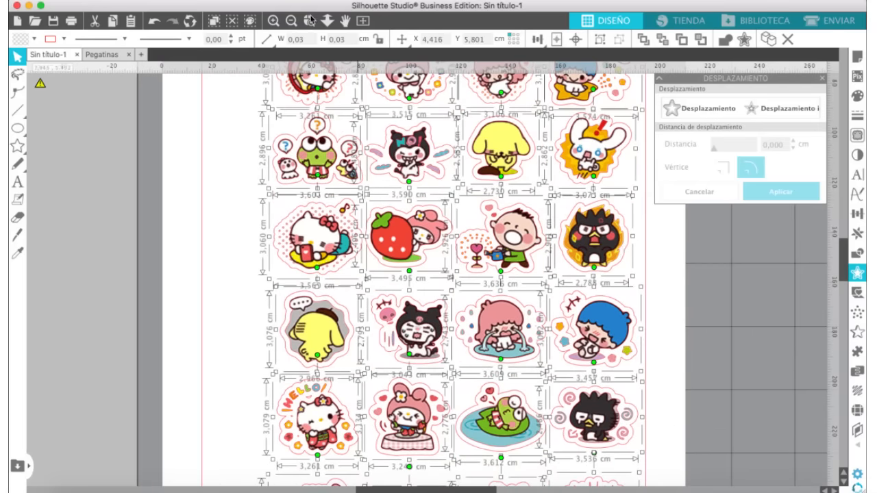
click(364, 23)
click(598, 225)
click(834, 22)
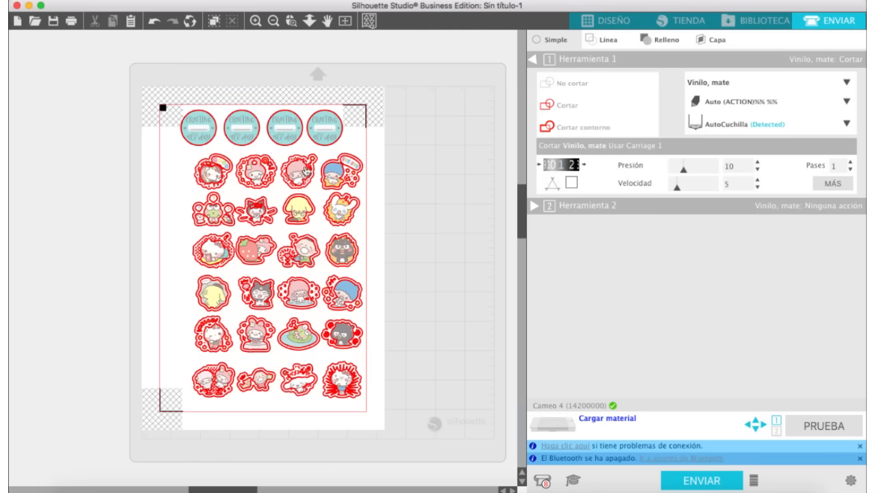
click(300, 173)
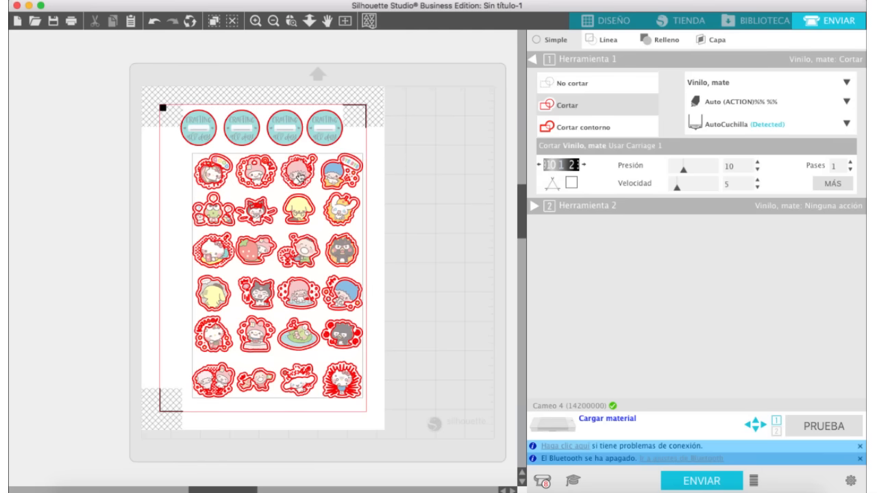
click(566, 84)
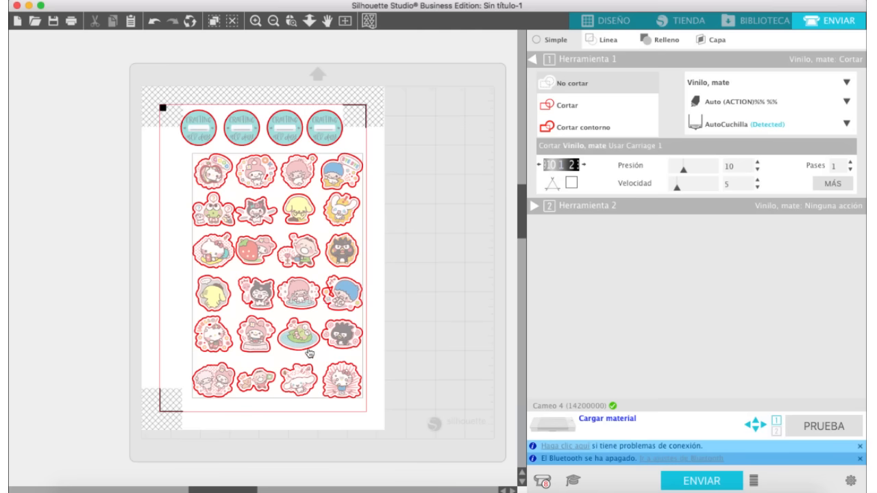
click(256, 21)
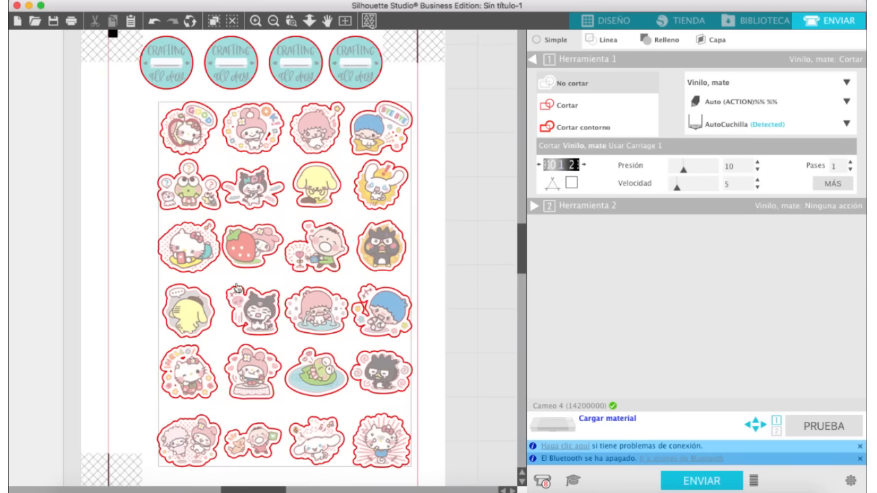
drag(234, 283, 271, 244)
click(306, 93)
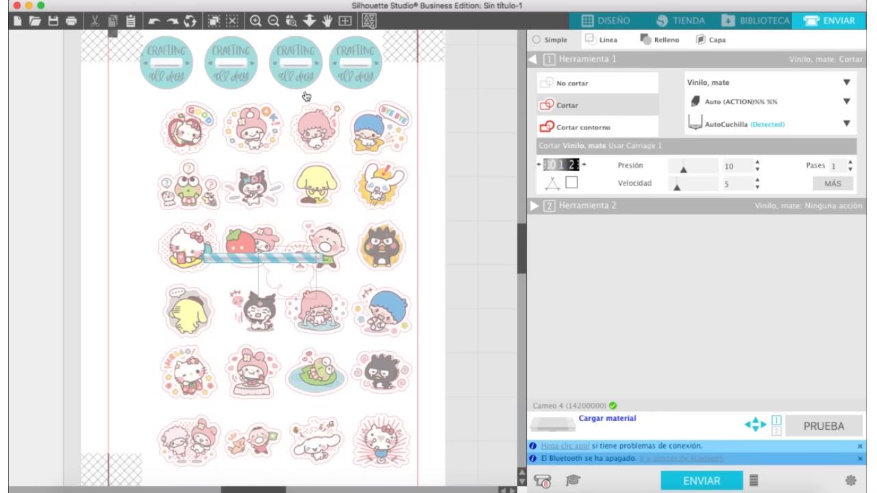
key(super+z)
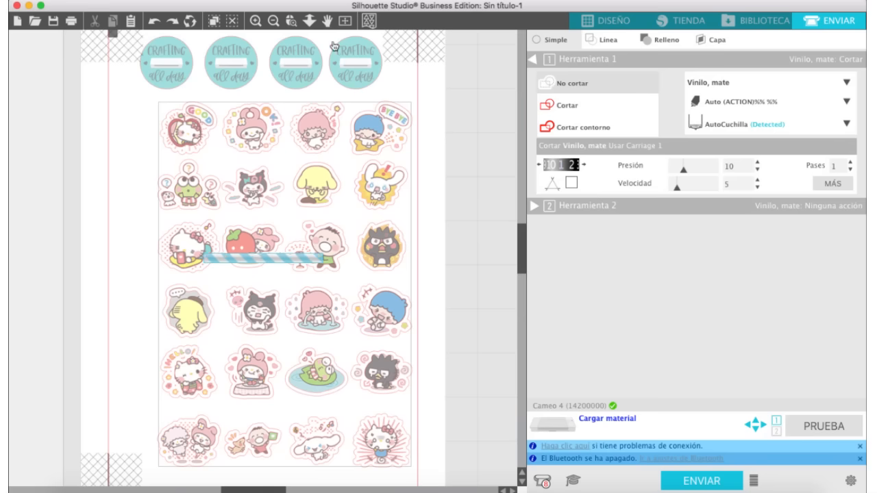
Check the cut lines, return to the design view and open the fourth-row blue-haired character's outline for point editing
click(329, 23)
drag(297, 287, 306, 215)
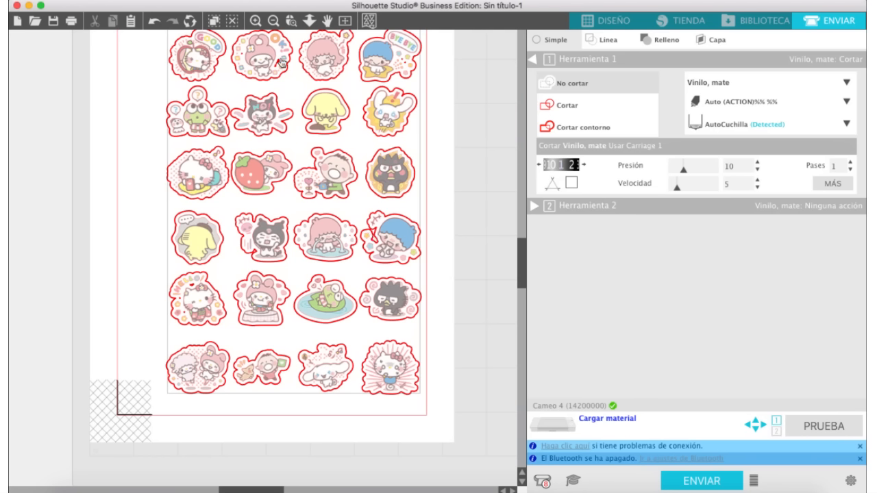
click(603, 20)
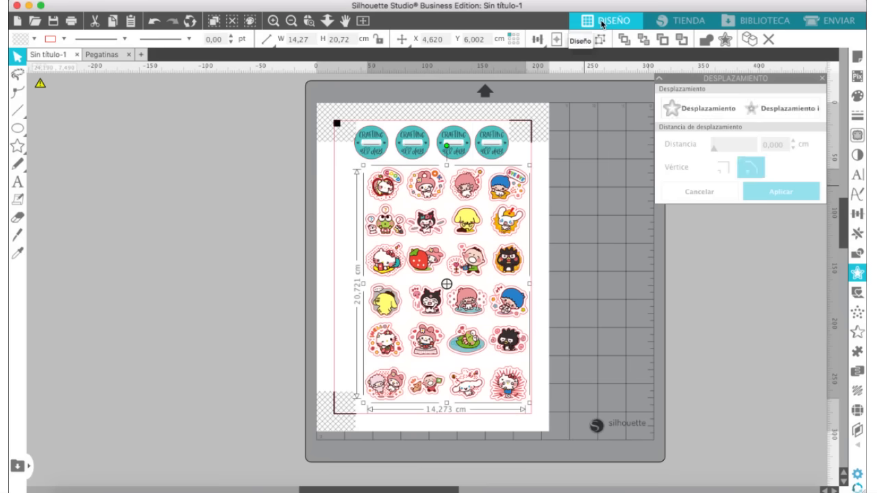
click(274, 21)
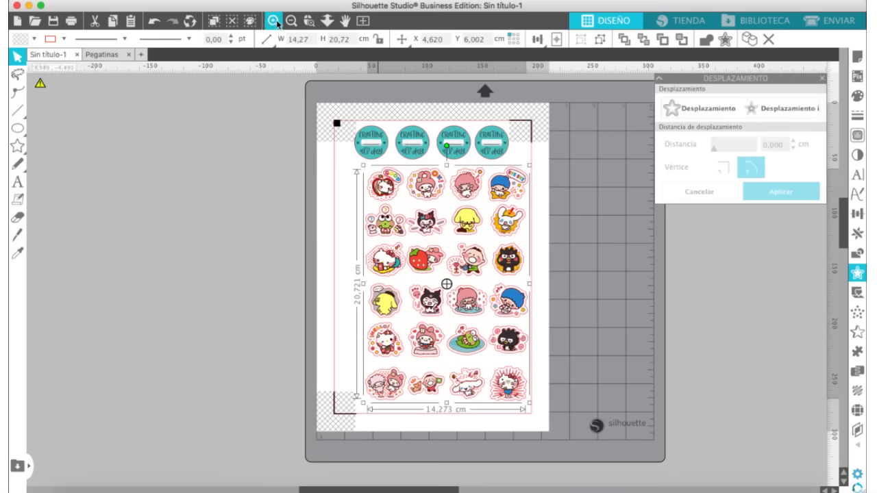
click(276, 23)
click(276, 24)
scroll(726, 345, right, 3)
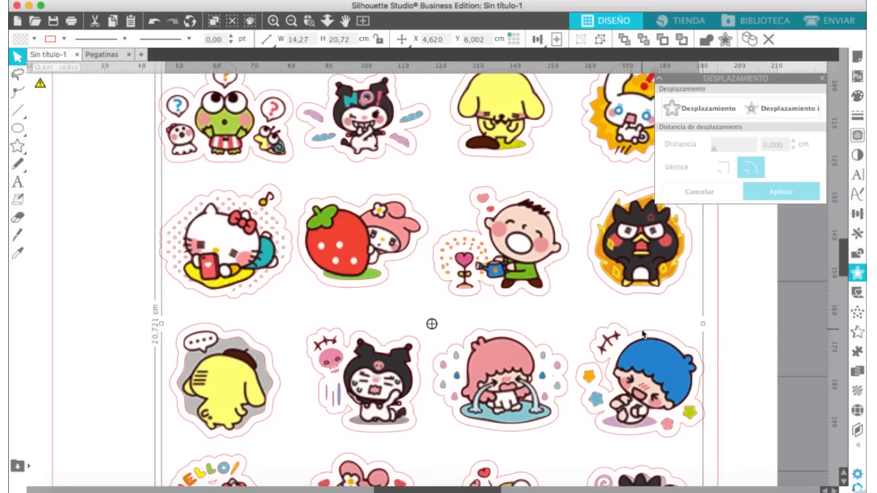
click(735, 333)
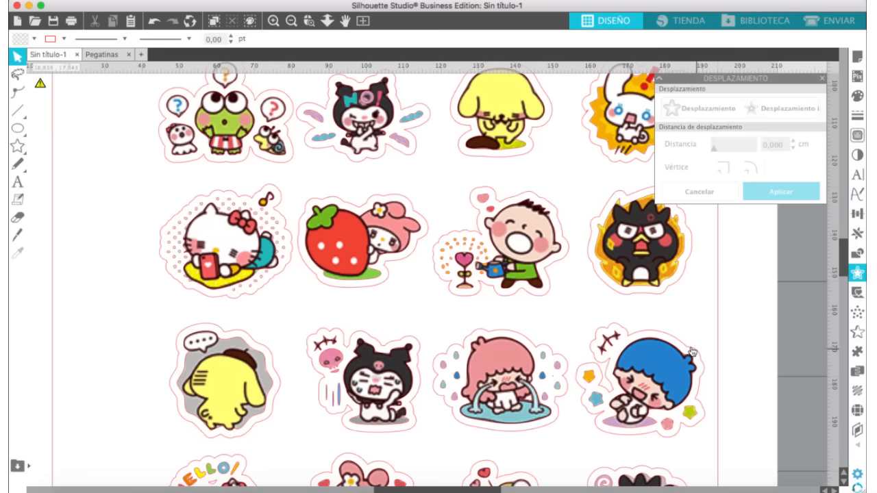
click(692, 351)
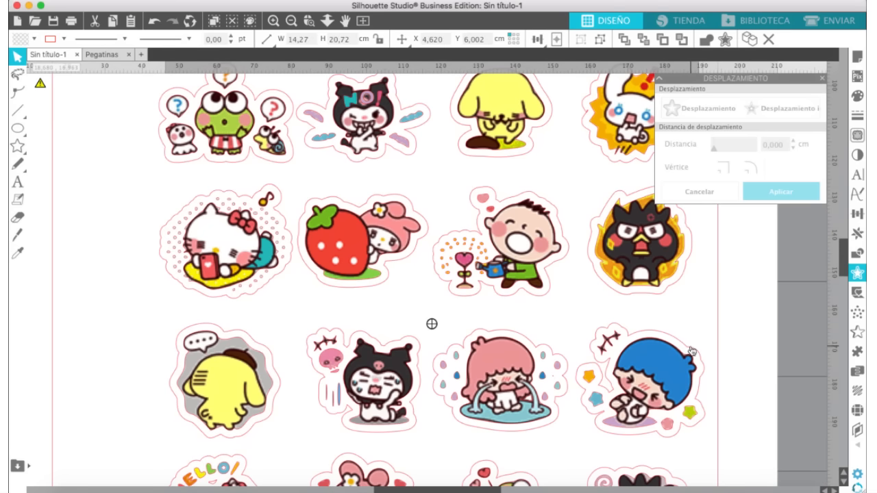
double_click(692, 348)
double_click(691, 349)
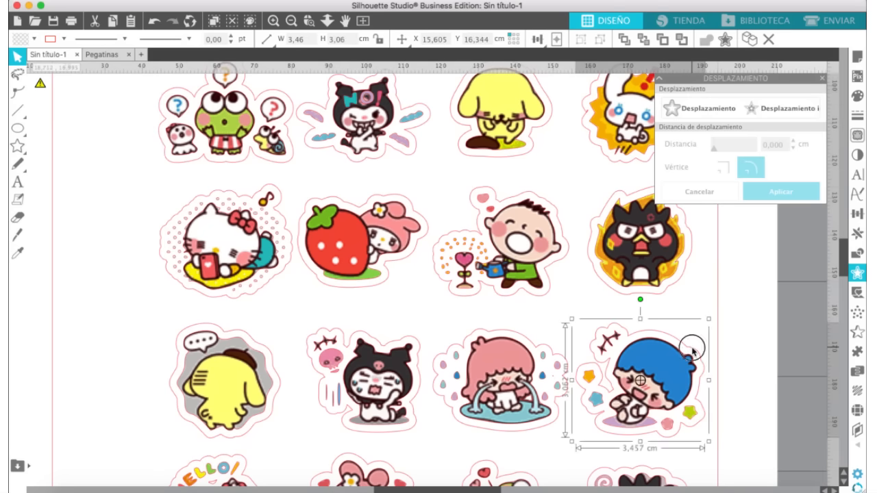
Delete the points of the stray inner cut line beside the blue-haired character, between its face and the small stars
click(611, 399)
click(612, 395)
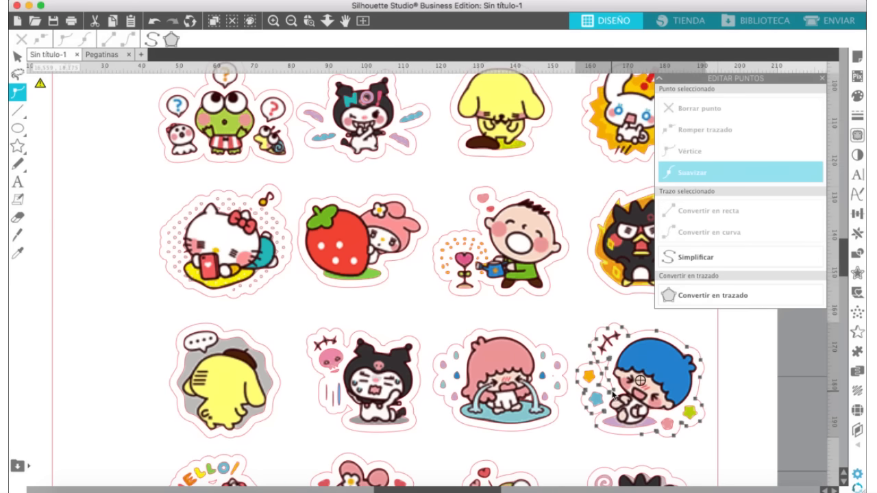
click(609, 393)
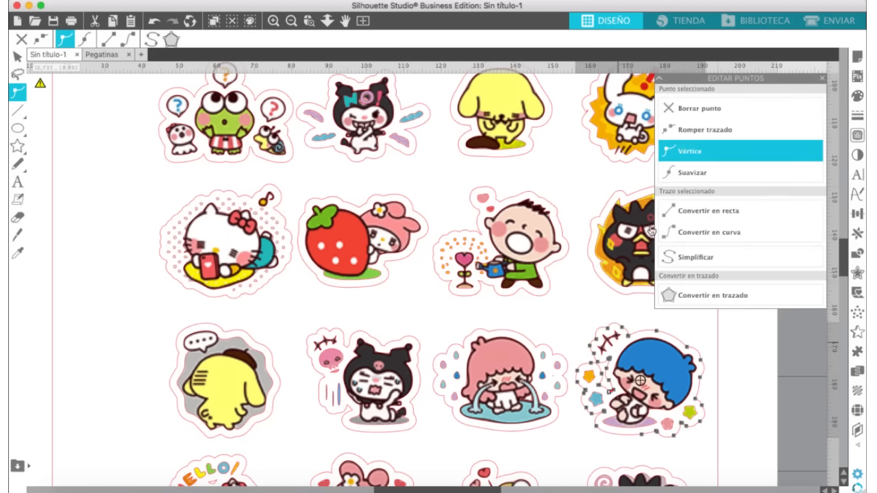
click(695, 112)
click(695, 111)
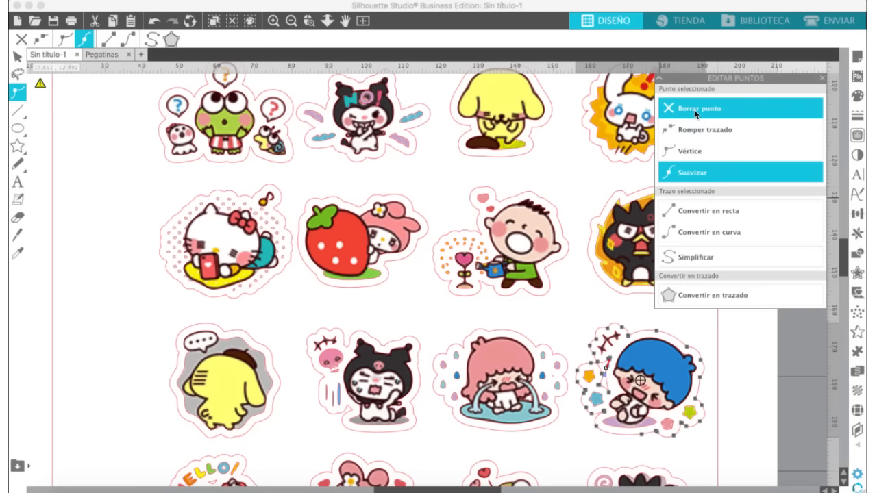
click(695, 112)
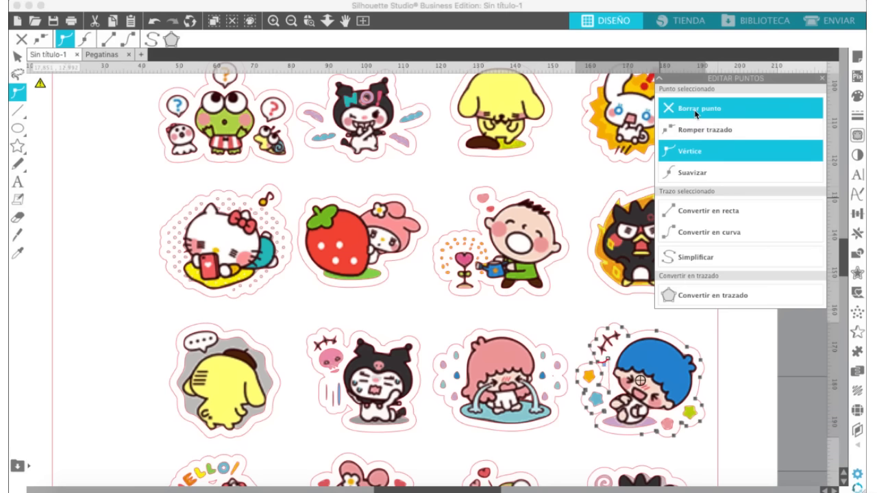
click(696, 111)
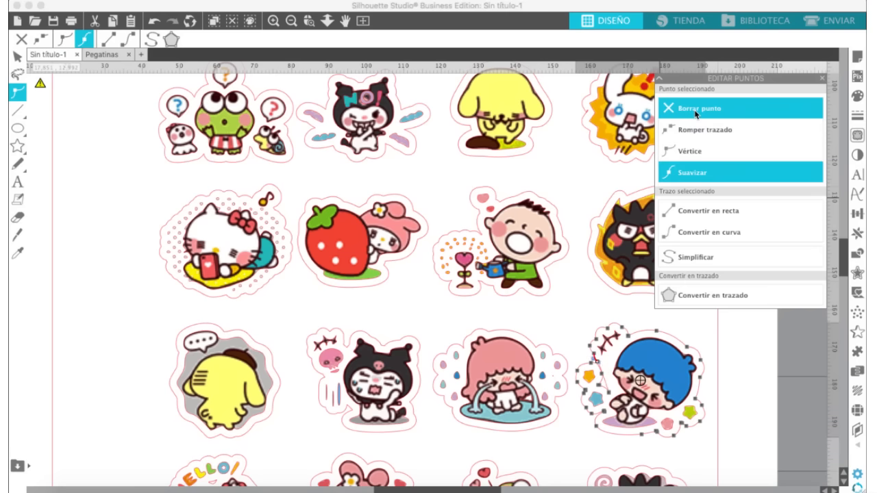
click(609, 396)
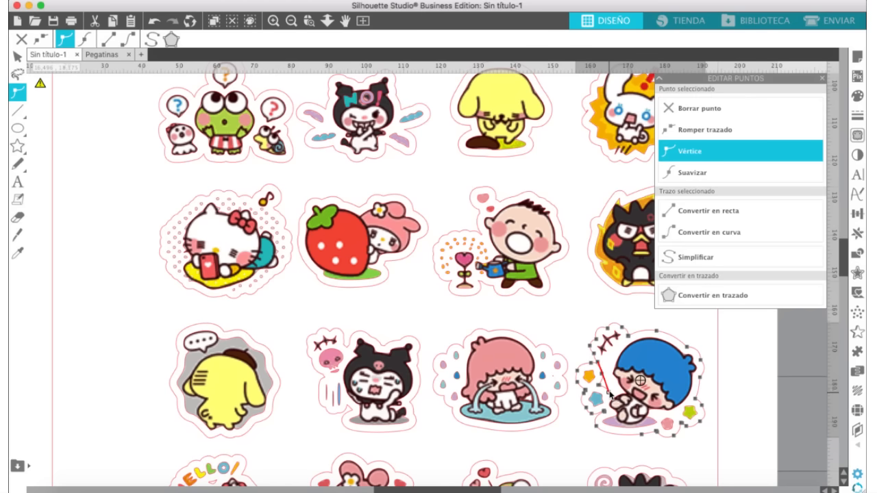
click(710, 109)
click(710, 109)
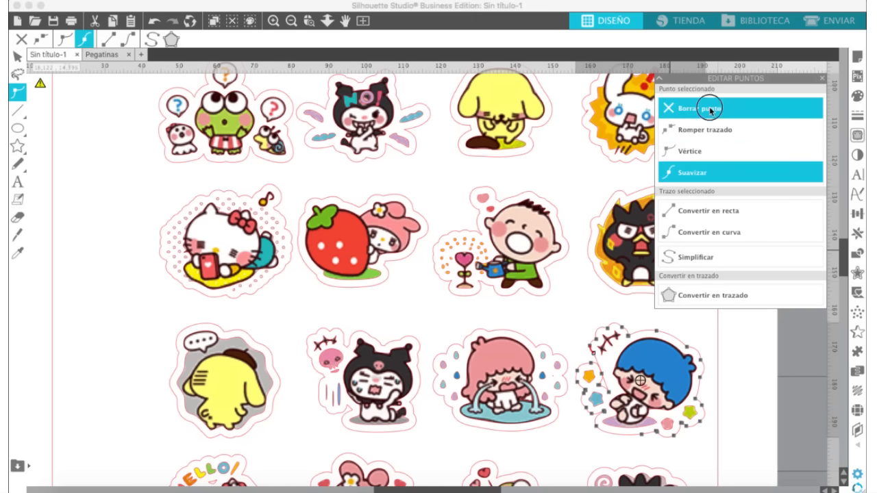
click(668, 175)
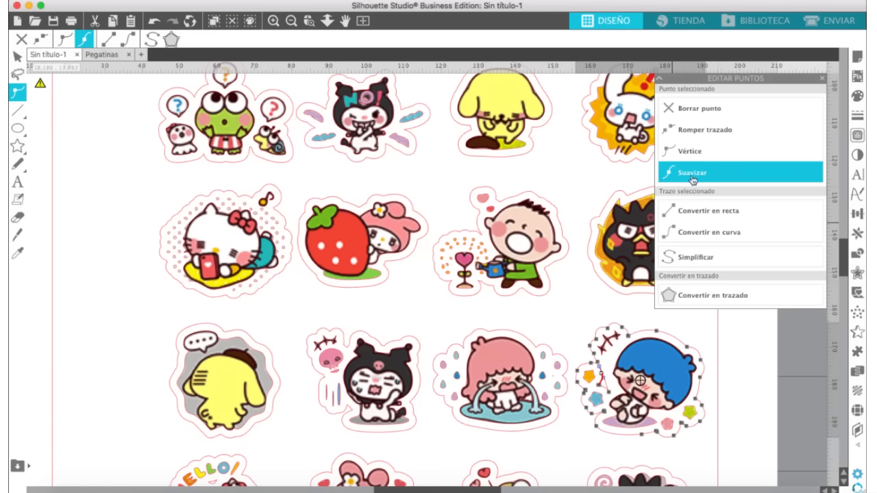
click(702, 111)
click(702, 113)
click(703, 113)
click(702, 114)
click(702, 113)
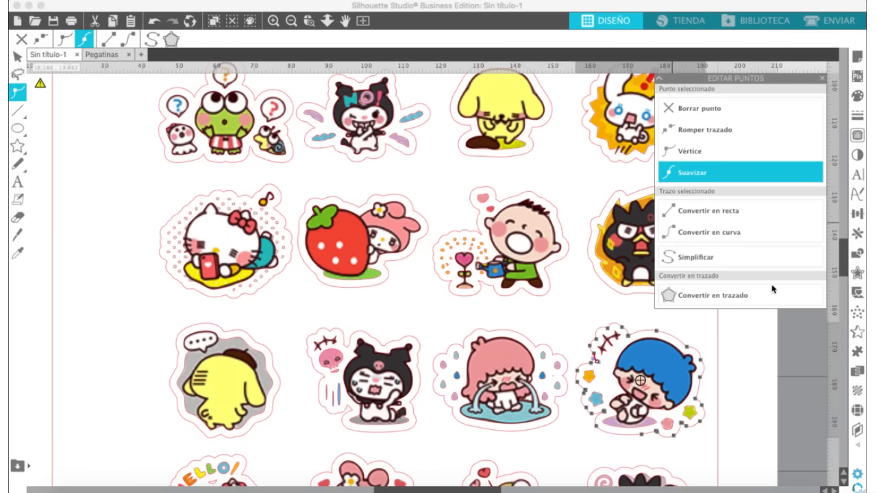
Delete all points of the stray inner cut line beneath the HELLO lettering on the fifth-row Hello Kitty sticker
scroll(466, 281, down, 5)
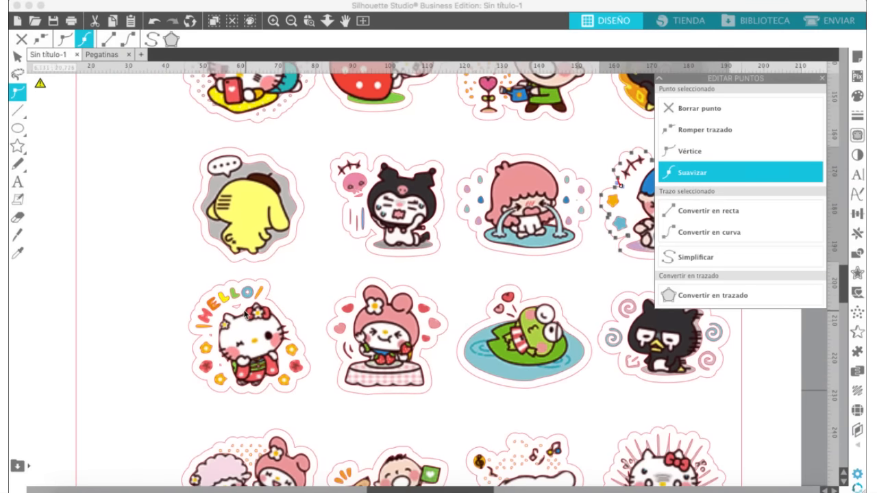
click(238, 312)
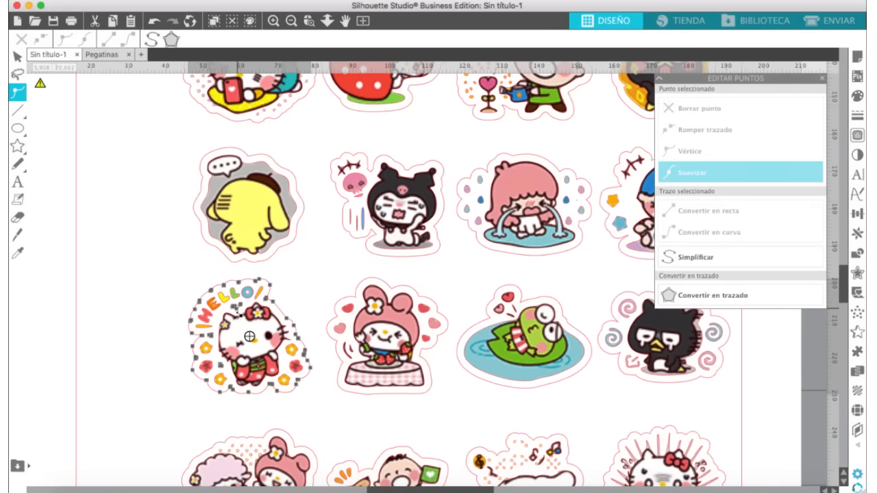
click(235, 310)
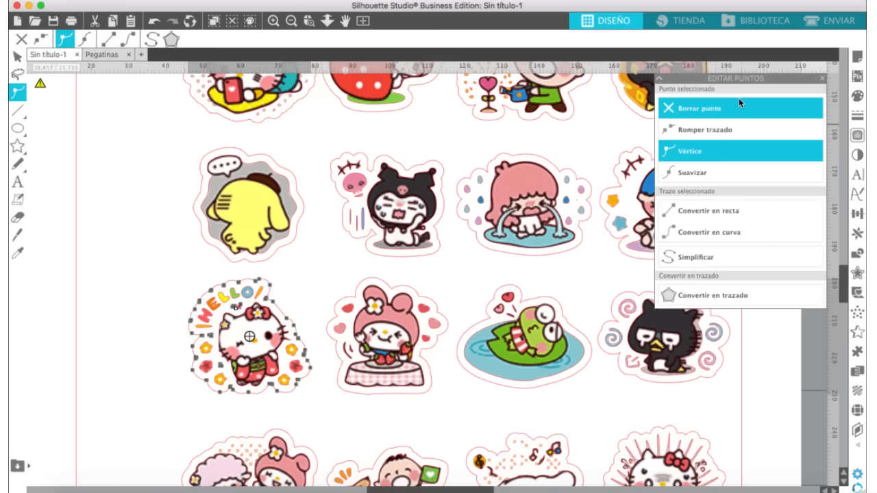
click(708, 111)
click(708, 111)
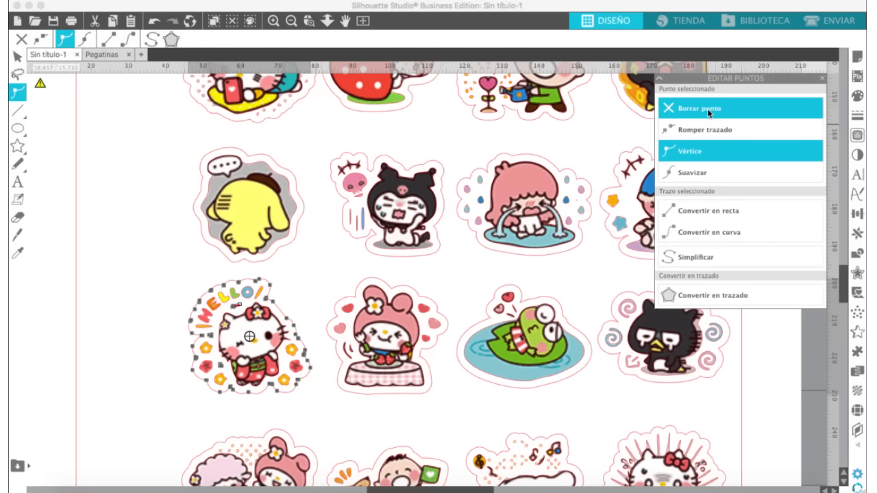
click(707, 109)
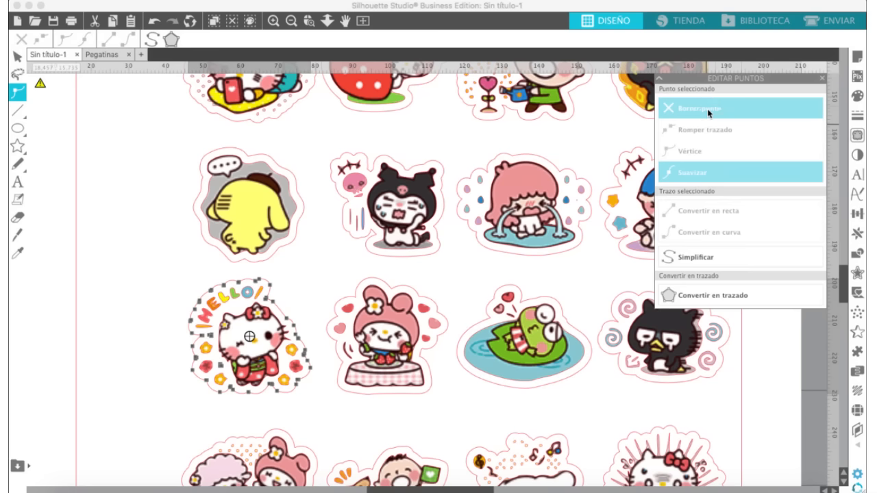
Try to select the circular cut line around the fourth Crafting all day logo
click(291, 21)
click(291, 20)
click(291, 21)
scroll(332, 209, up, 5)
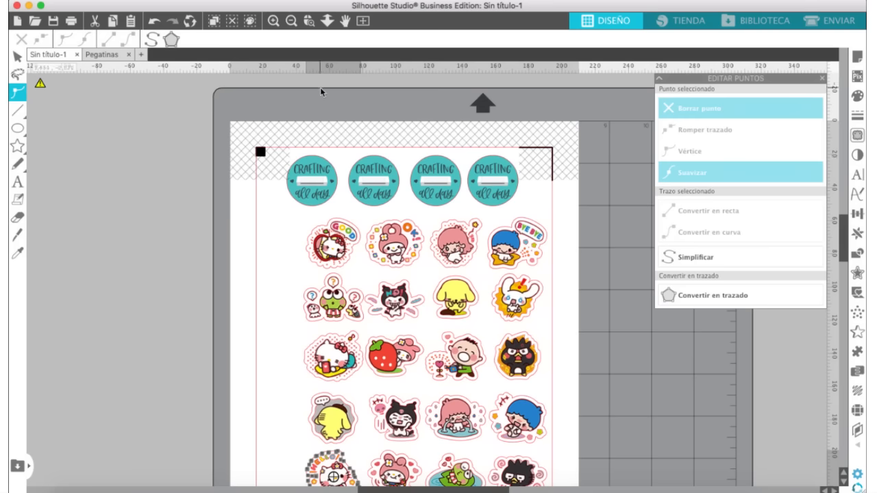
click(278, 21)
scroll(466, 216, up, 2)
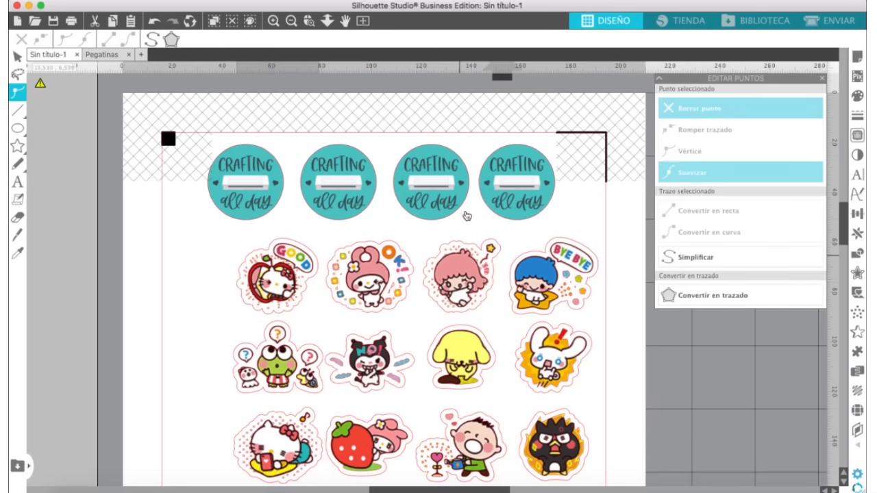
click(526, 187)
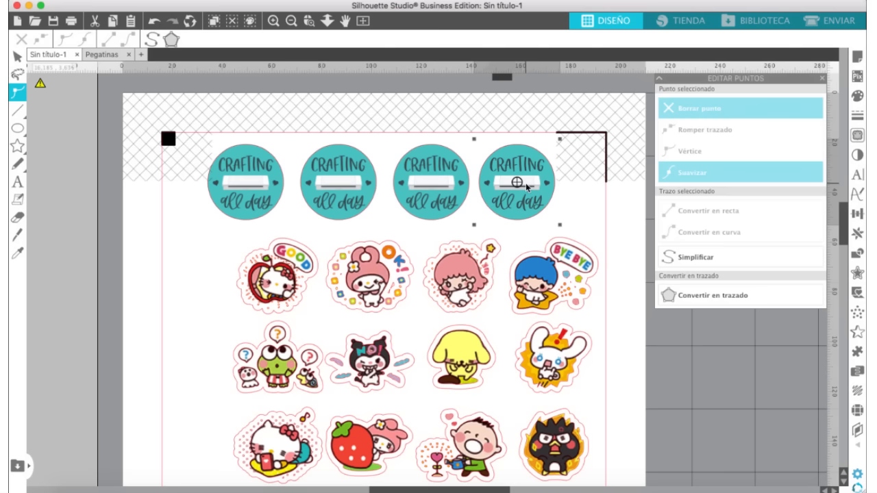
click(581, 198)
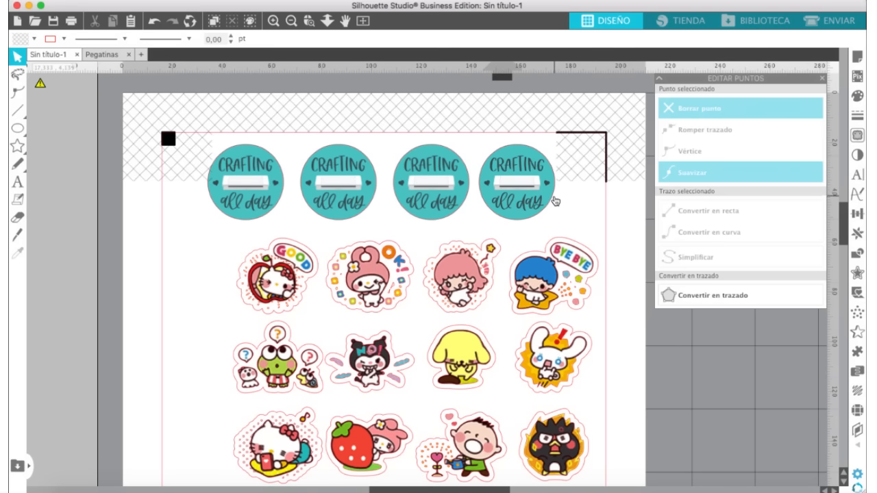
click(555, 201)
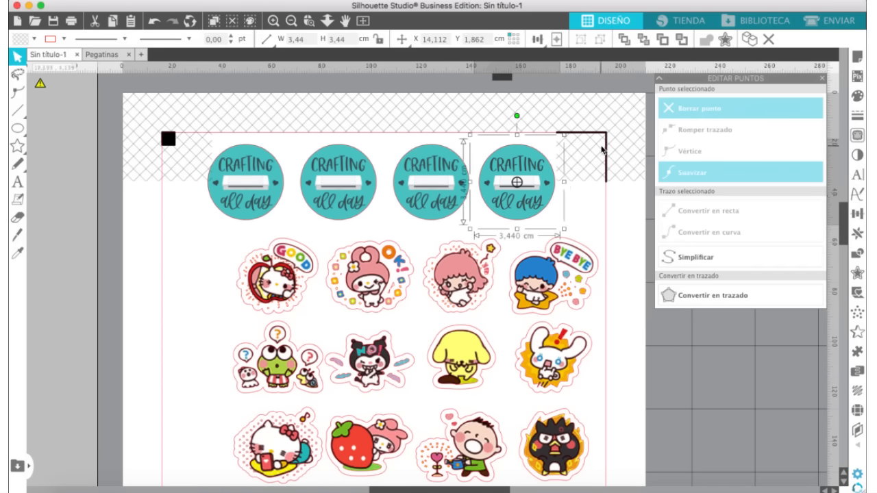
Select the four Crafting all day logos together and apply a 0.200 cm offset with rounded corners
drag(613, 106, 196, 237)
shift+click(250, 185)
shift+click(333, 184)
shift+click(424, 185)
shift+click(505, 185)
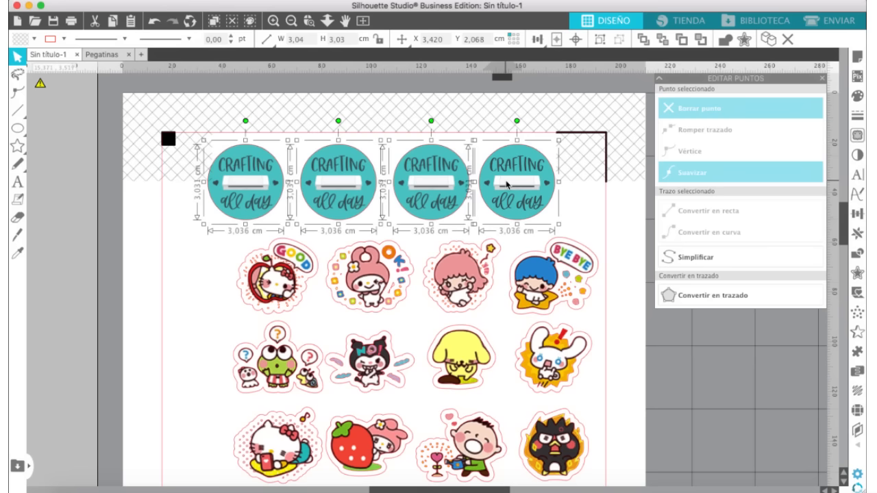
click(857, 275)
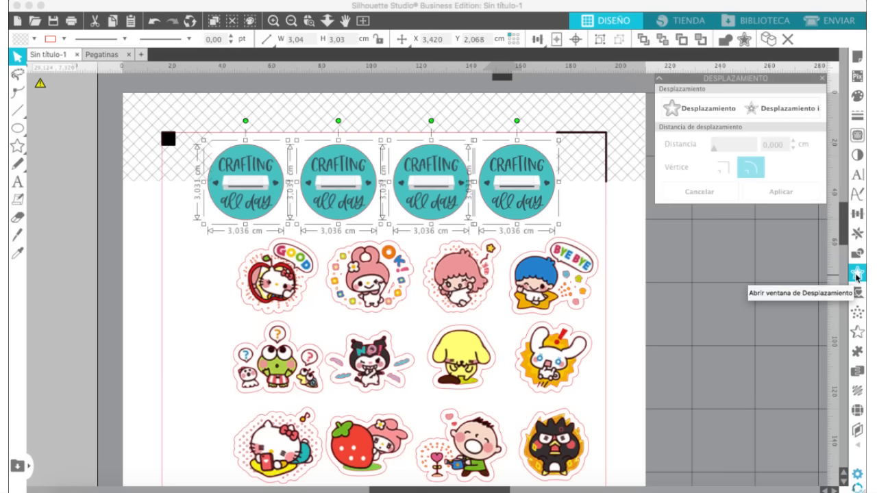
click(695, 109)
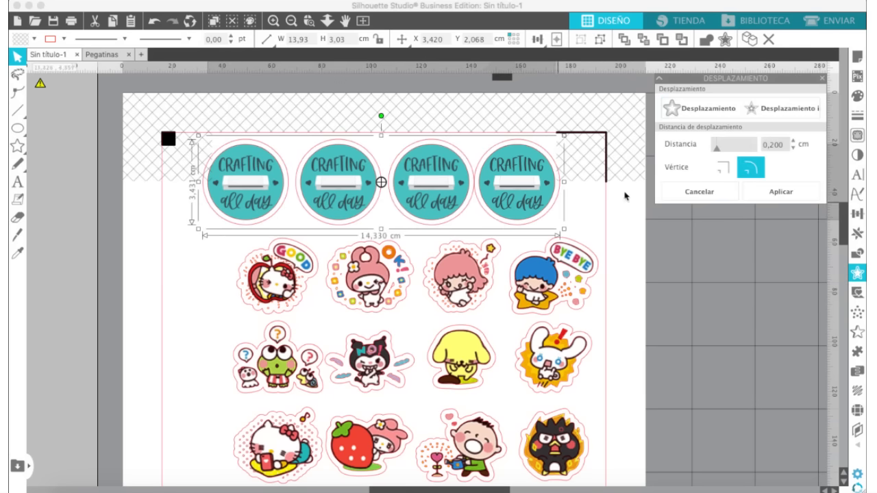
click(781, 192)
Shift the fourth Crafting all day logo and its offset outline slightly right, and delete the inner circular cut line, keeping the outer one
drag(603, 110, 470, 255)
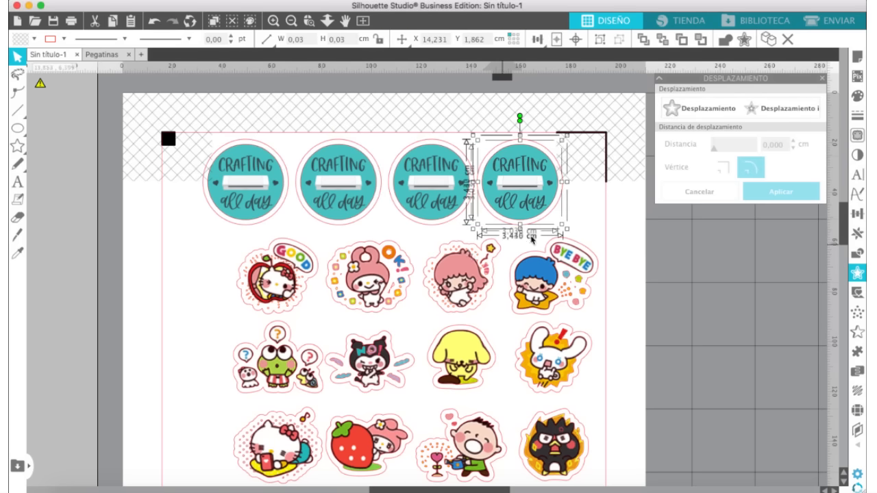
click(608, 219)
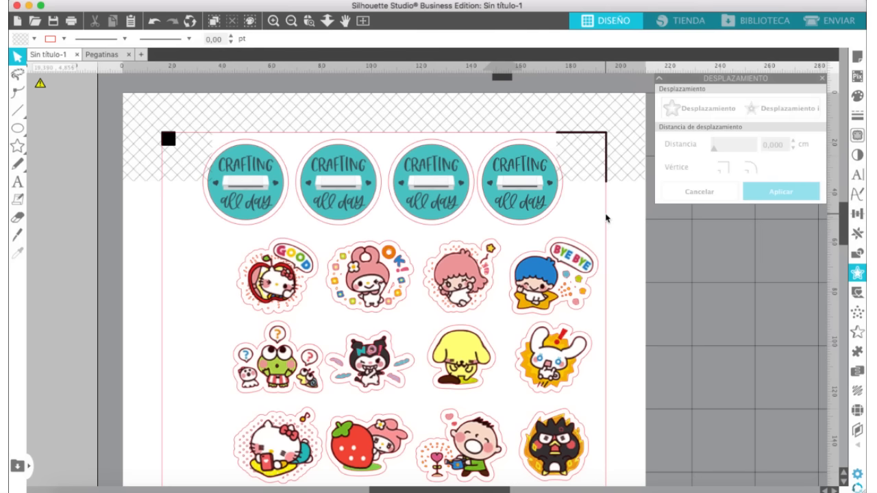
click(558, 199)
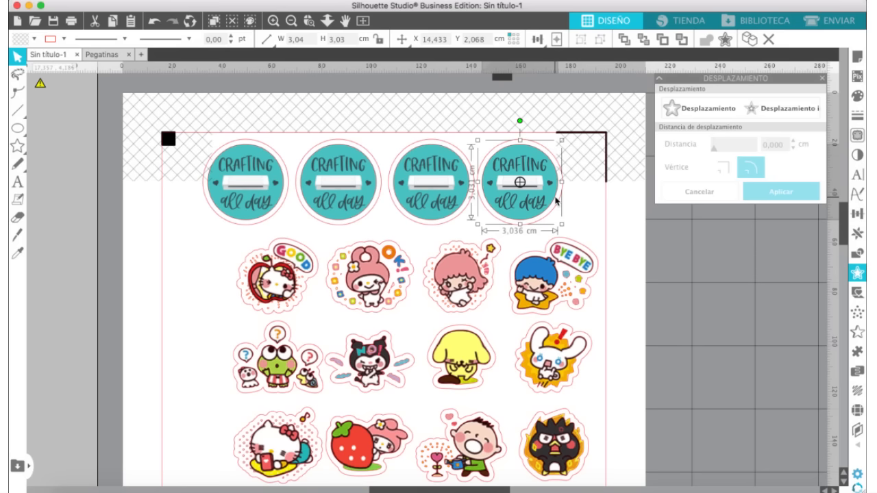
click(556, 203)
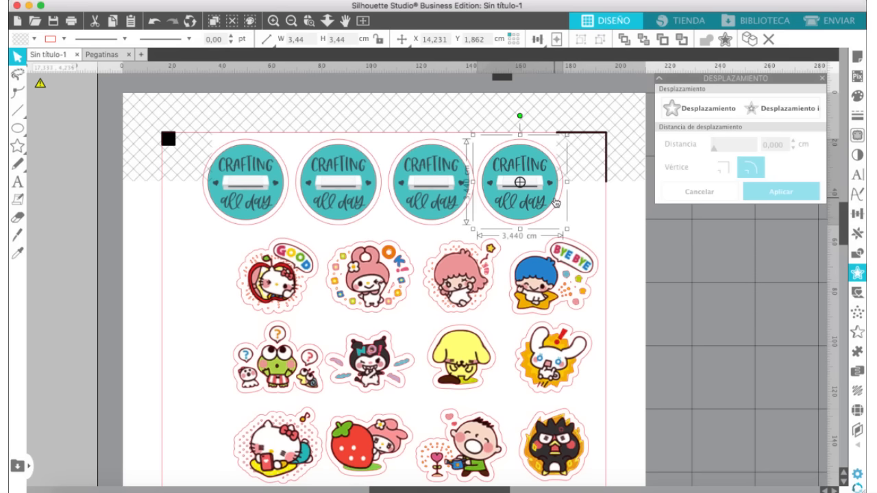
click(555, 201)
drag(555, 201, 668, 272)
key(Delete)
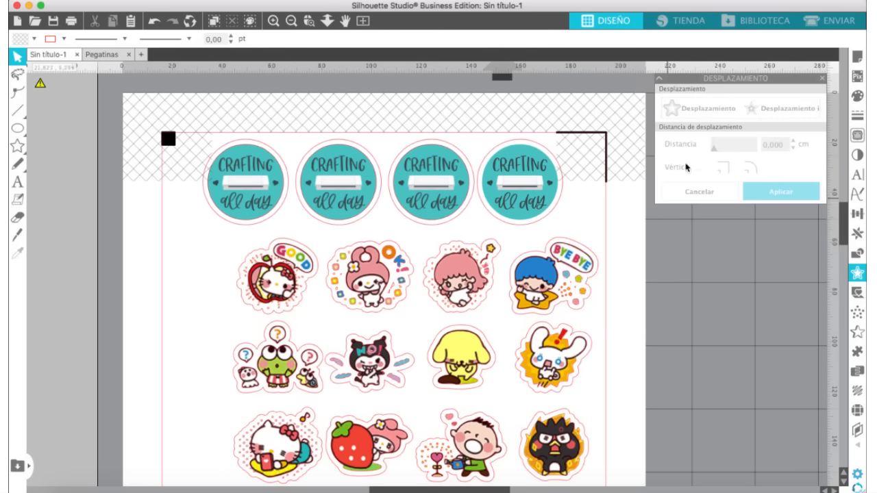
In the send view, set the inner circle of the third Crafting all day logo to No cortar
click(829, 25)
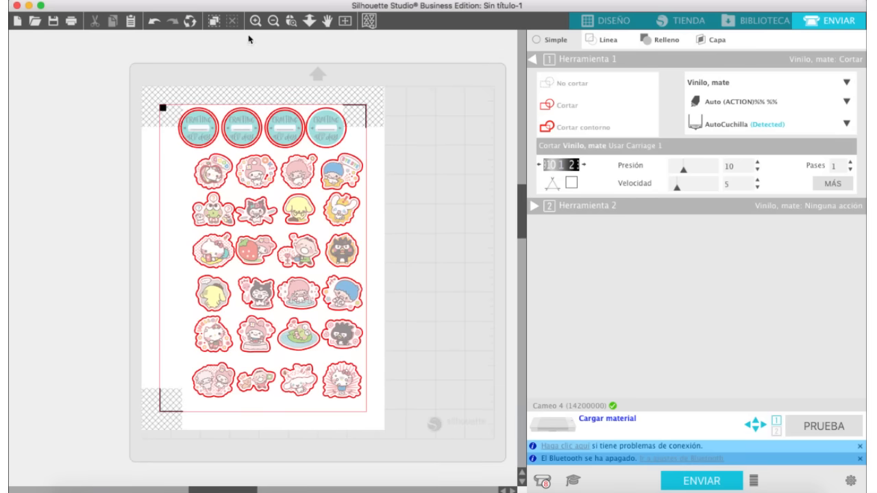
click(292, 20)
click(348, 184)
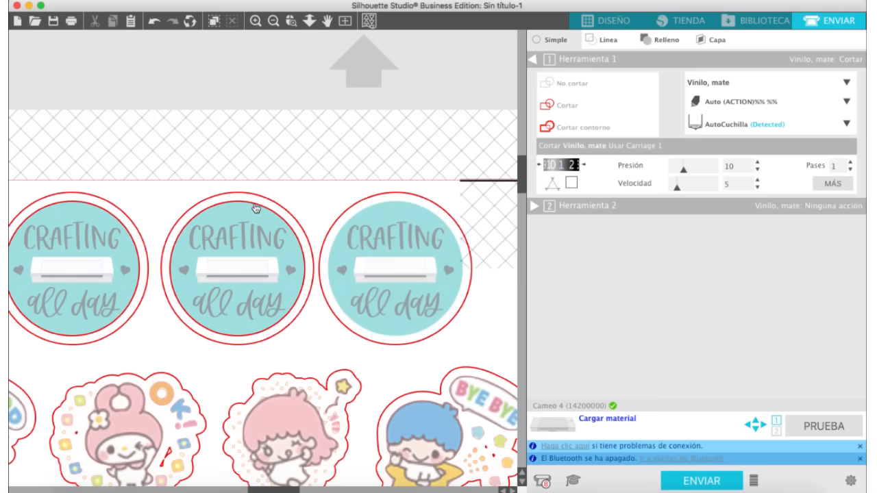
click(255, 208)
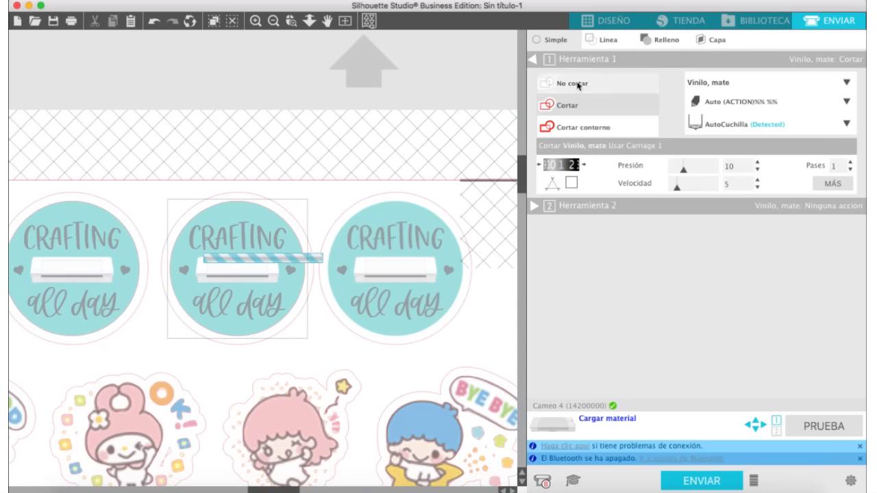
click(577, 85)
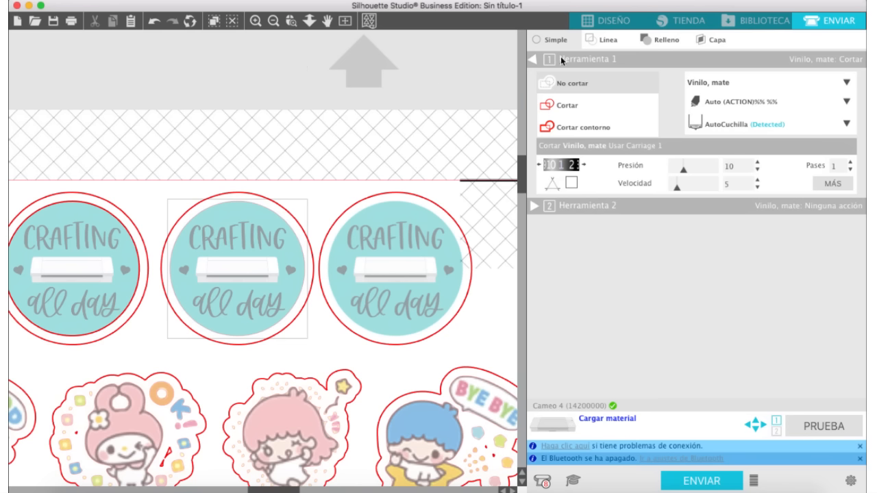
Return to the design view and switch to the Pegatinas document
click(603, 21)
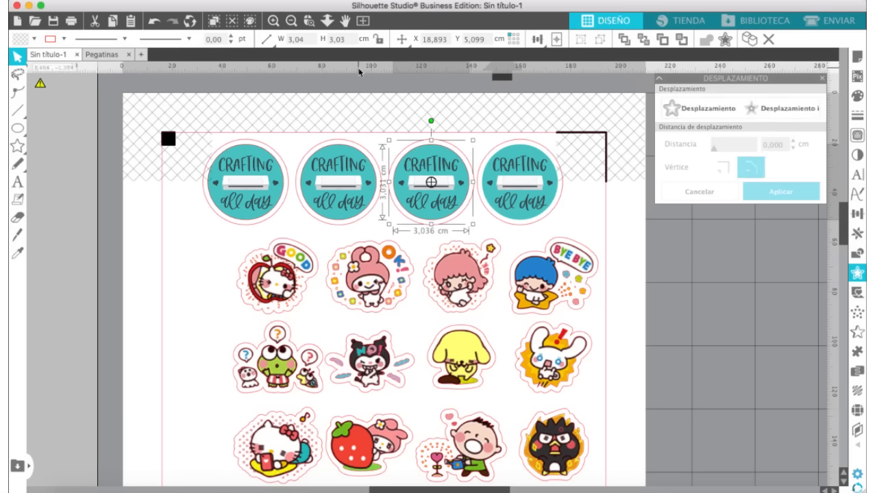
click(364, 21)
click(308, 241)
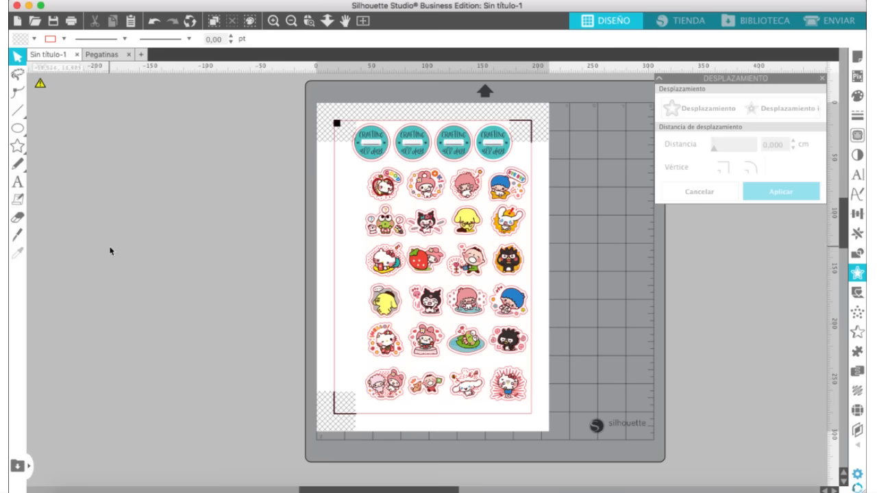
click(109, 55)
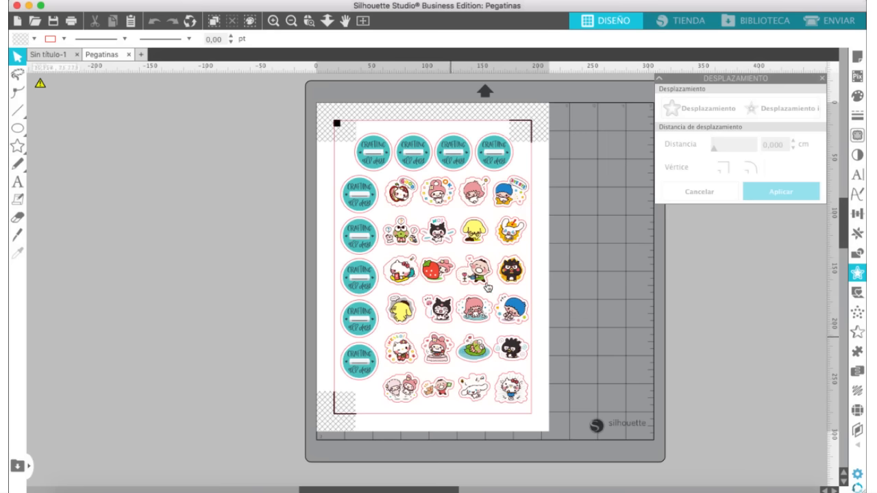
Examine the arrangement and cut lines of the logo and character stickers on the Pegatinas sheet
click(275, 22)
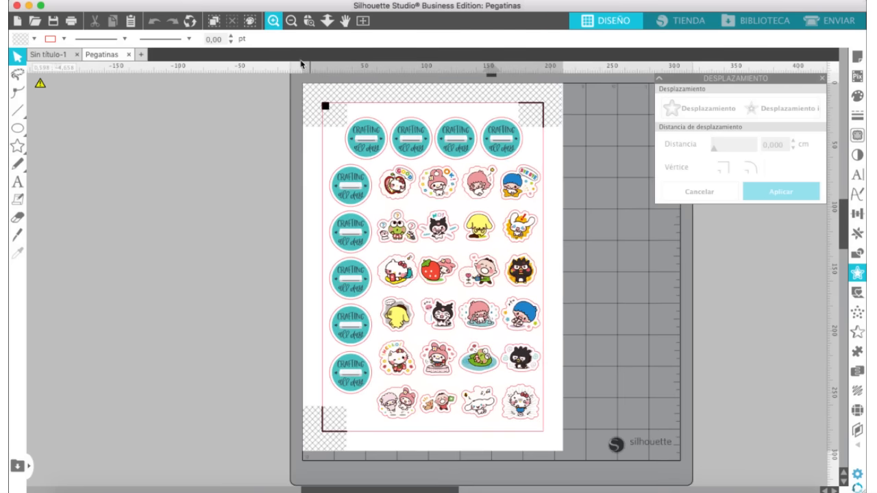
click(354, 255)
scroll(353, 254, up, 1)
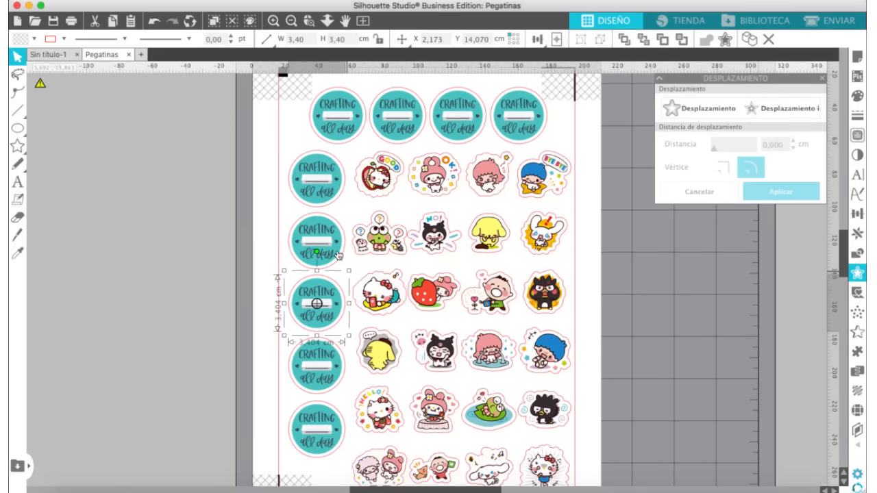
click(272, 245)
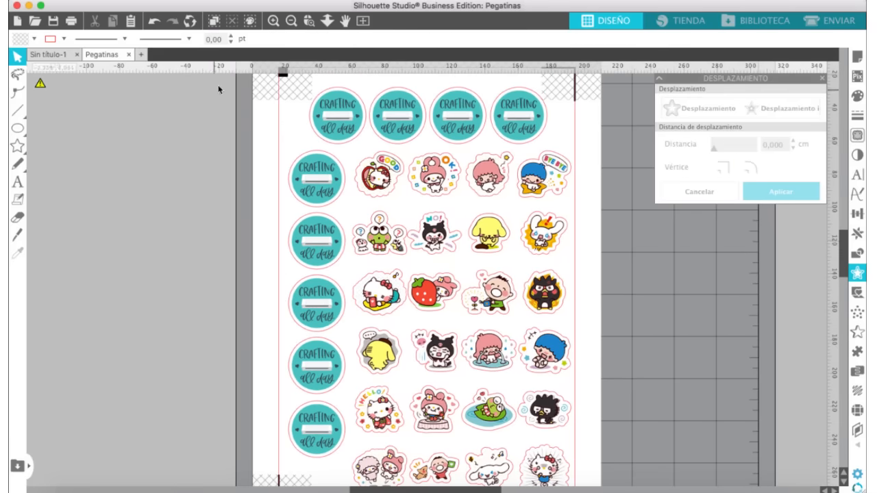
click(152, 24)
click(153, 25)
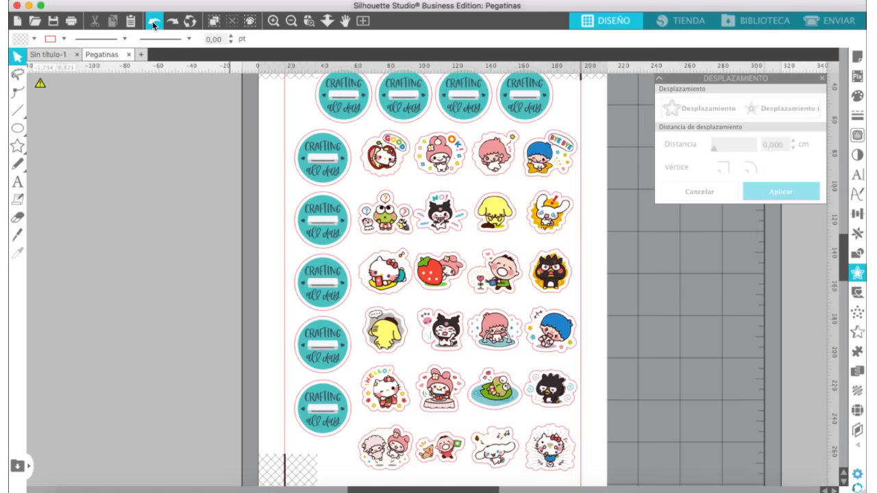
click(291, 22)
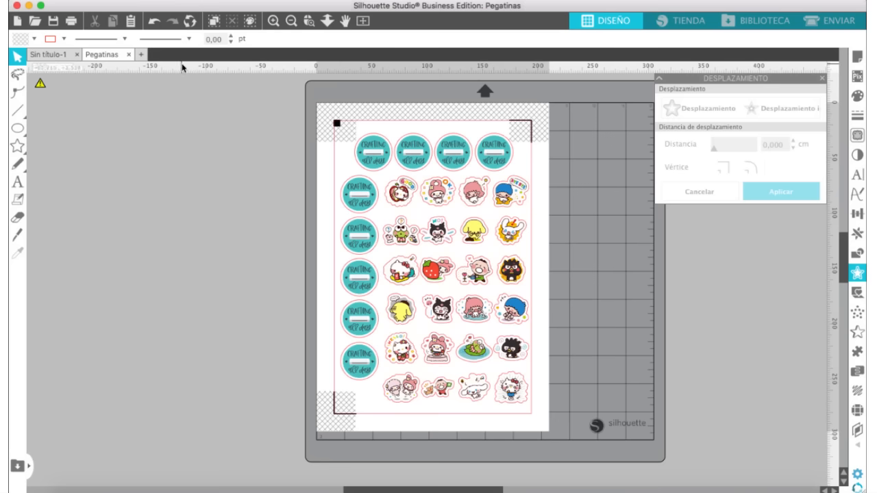
Preview the Pegatinas sheet for printing and start the print job
click(142, 0)
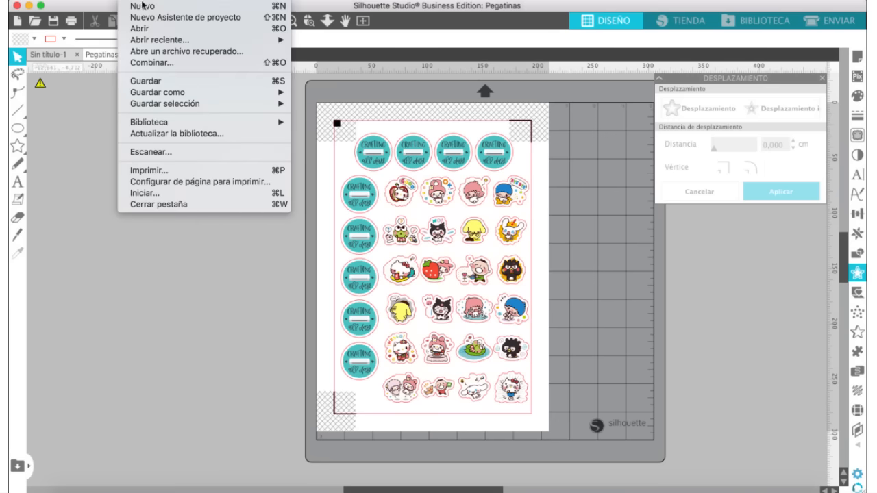
click(148, 173)
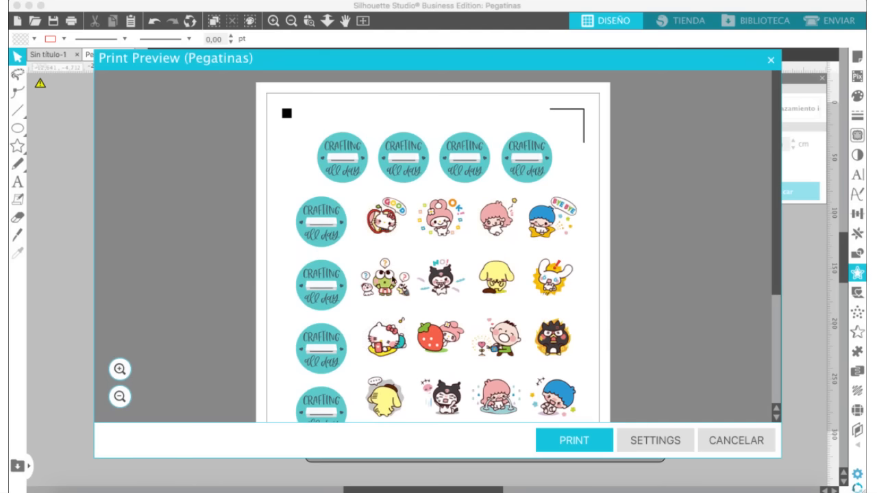
click(572, 442)
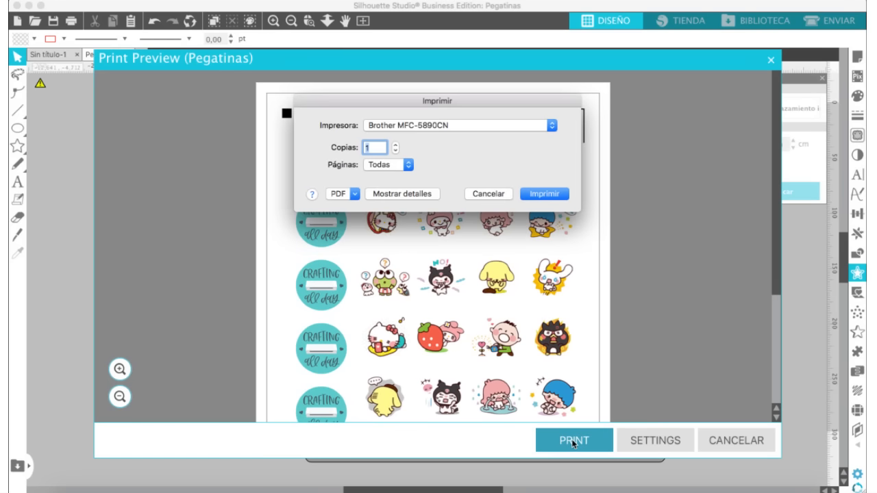